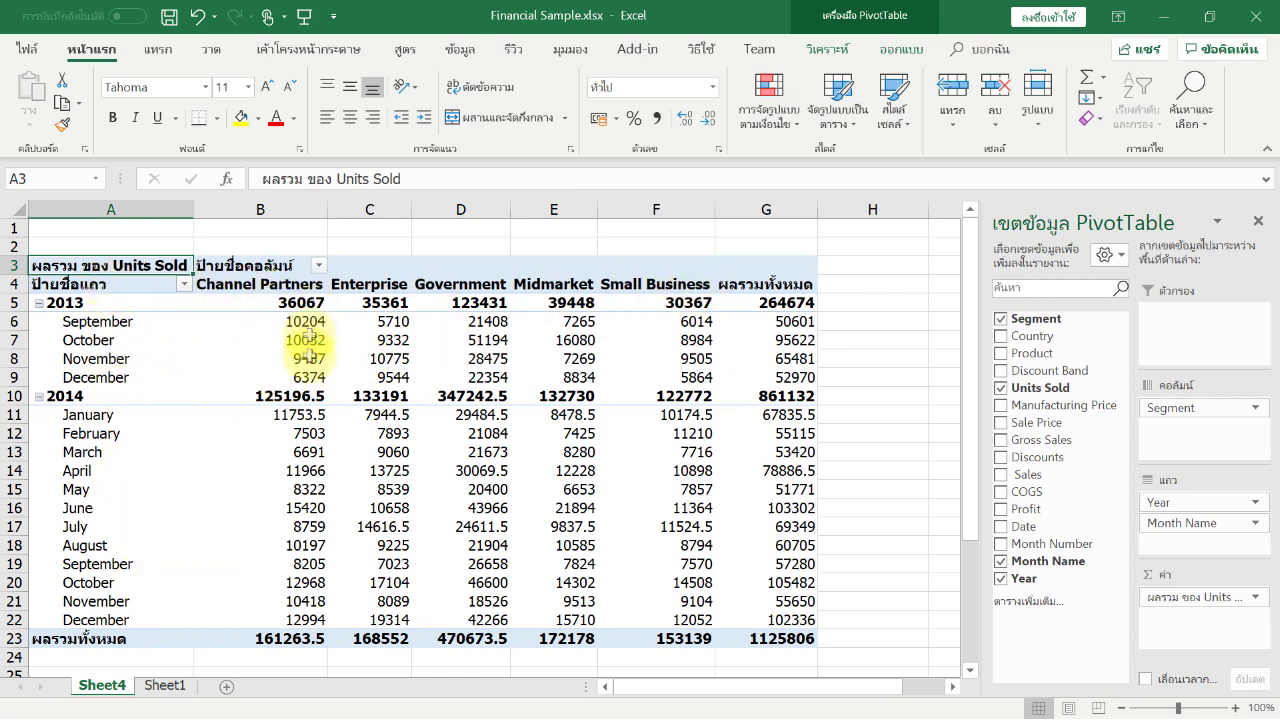
Step: Review the sort and filter options available for the pivot table's row labels
{"action": "mouse_move", "coordinate": [508, 358]}
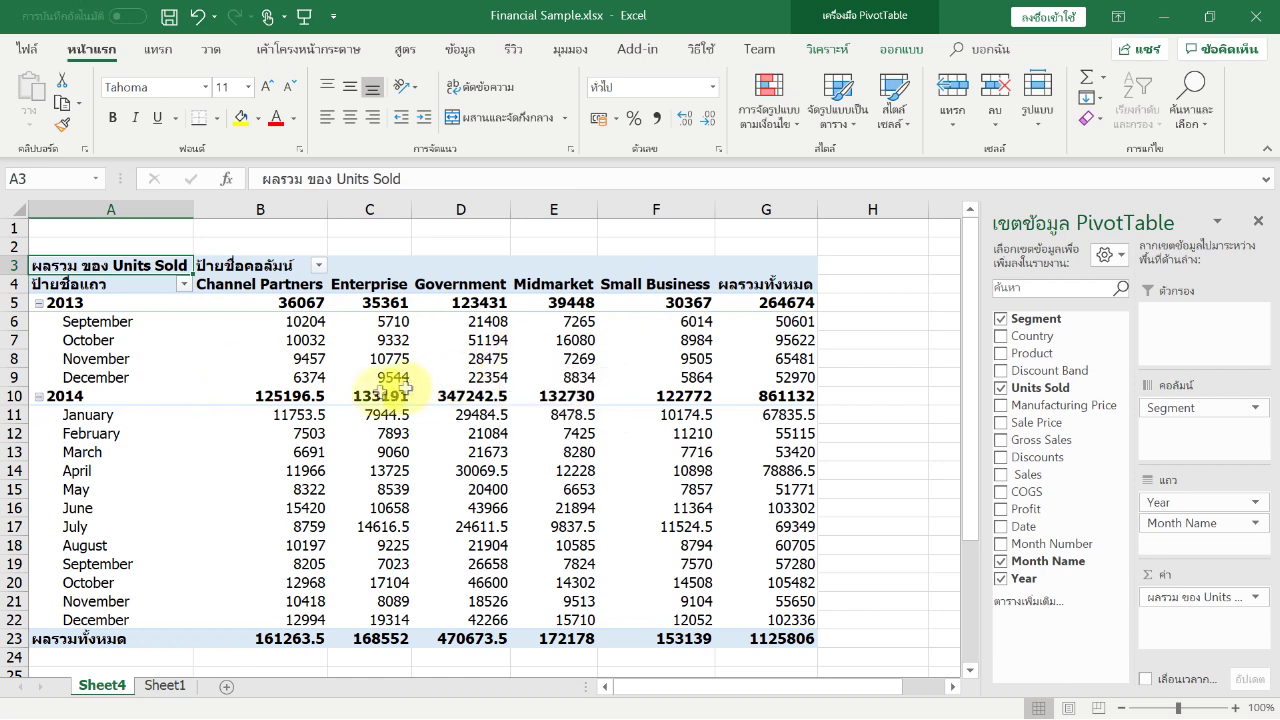
{"action": "left_click", "coordinate": [184, 284]}
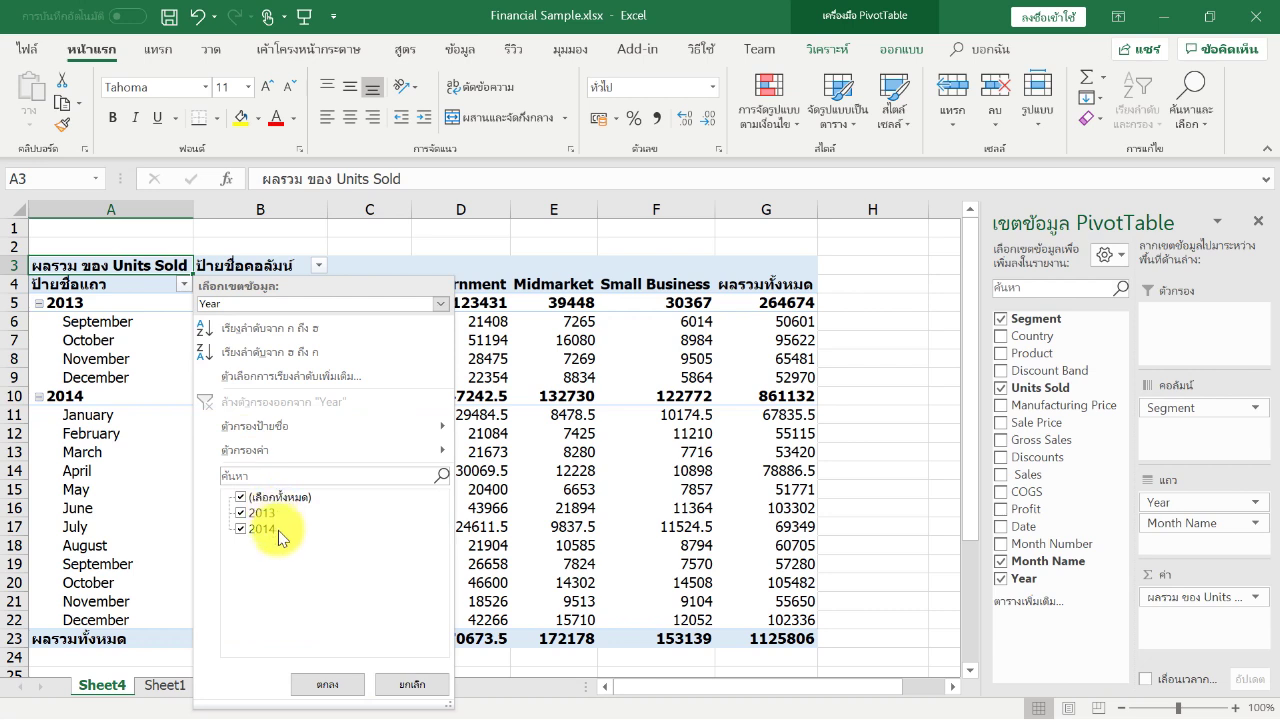
{"action": "left_click", "coordinate": [412, 685]}
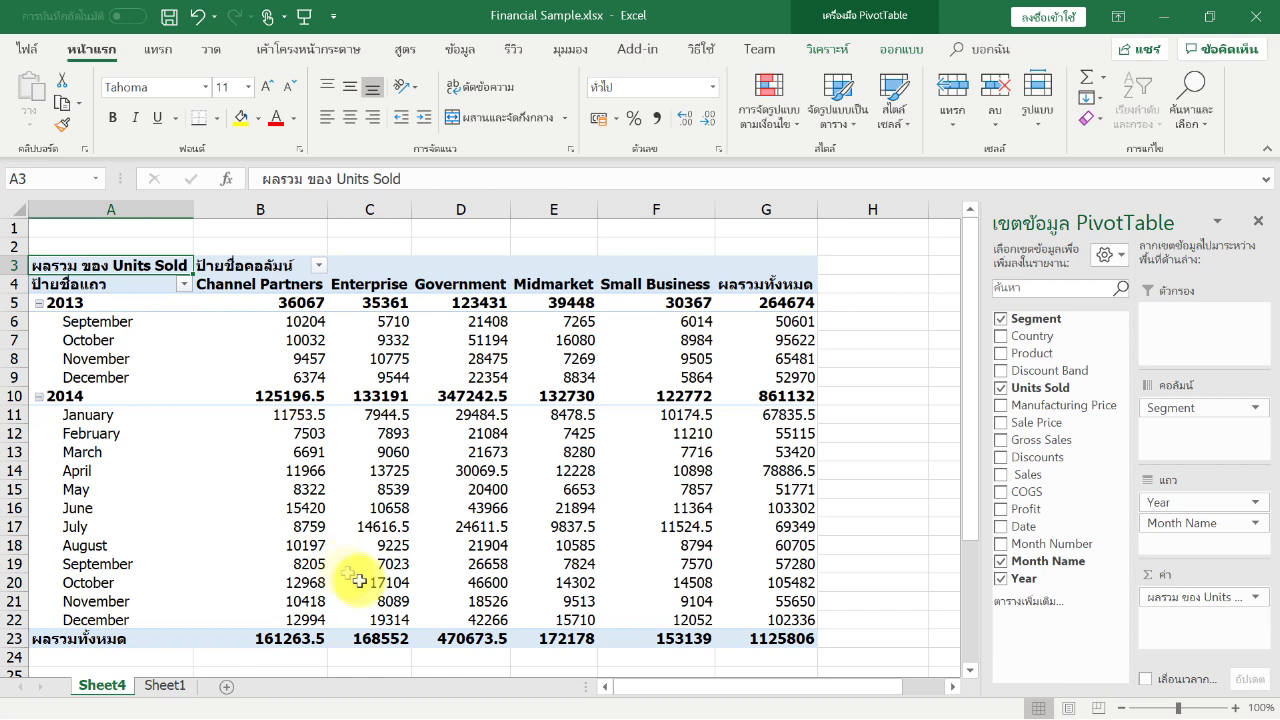
Step: Rename the value heading in cell A3 to "ผลรวม ของ สินค้าที่ขายไป" and autofit the width of column A
{"action": "left_click", "coordinate": [92, 283]}
{"action": "left_click", "coordinate": [84, 265]}
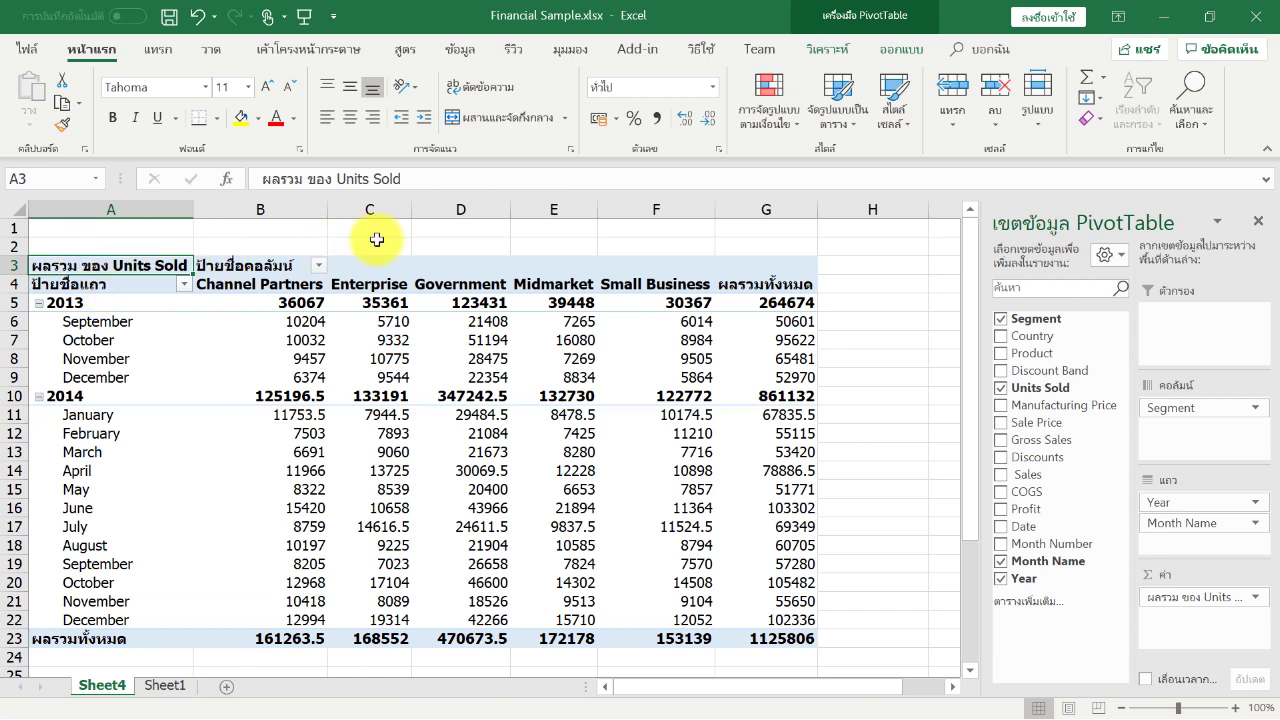
{"action": "left_click", "coordinate": [409, 180]}
{"action": "key", "text": "BackSpace"}
{"action": "key", "text": "BackSpace"}
{"action": "key", "text": "BackSpace"}
{"action": "key", "text": "BackSpace"}
{"action": "key", "text": "BackSpace"}
{"action": "key", "text": "BackSpace"}
{"action": "key", "text": "BackSpace"}
{"action": "key", "text": "BackSpace"}
{"action": "key", "text": "BackSpace"}
{"action": "key", "text": "BackSpace"}
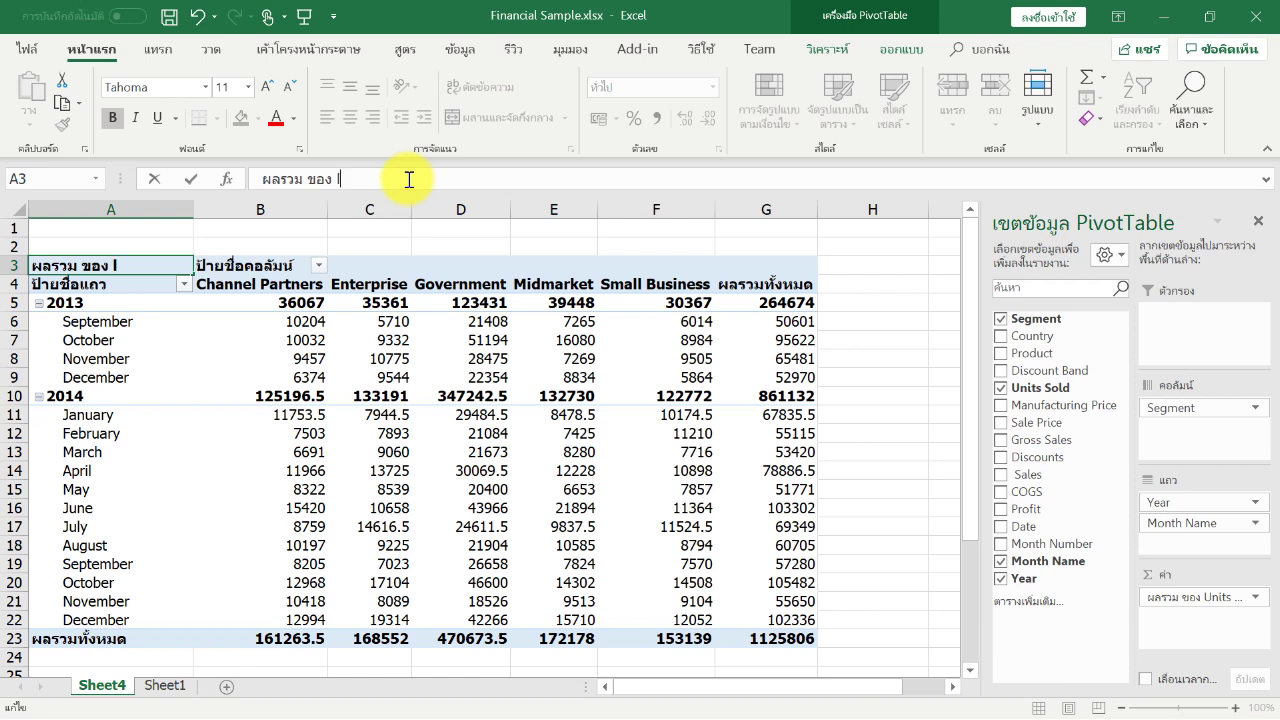
{"action": "type", "text": "สินค้าที่ขาย"}
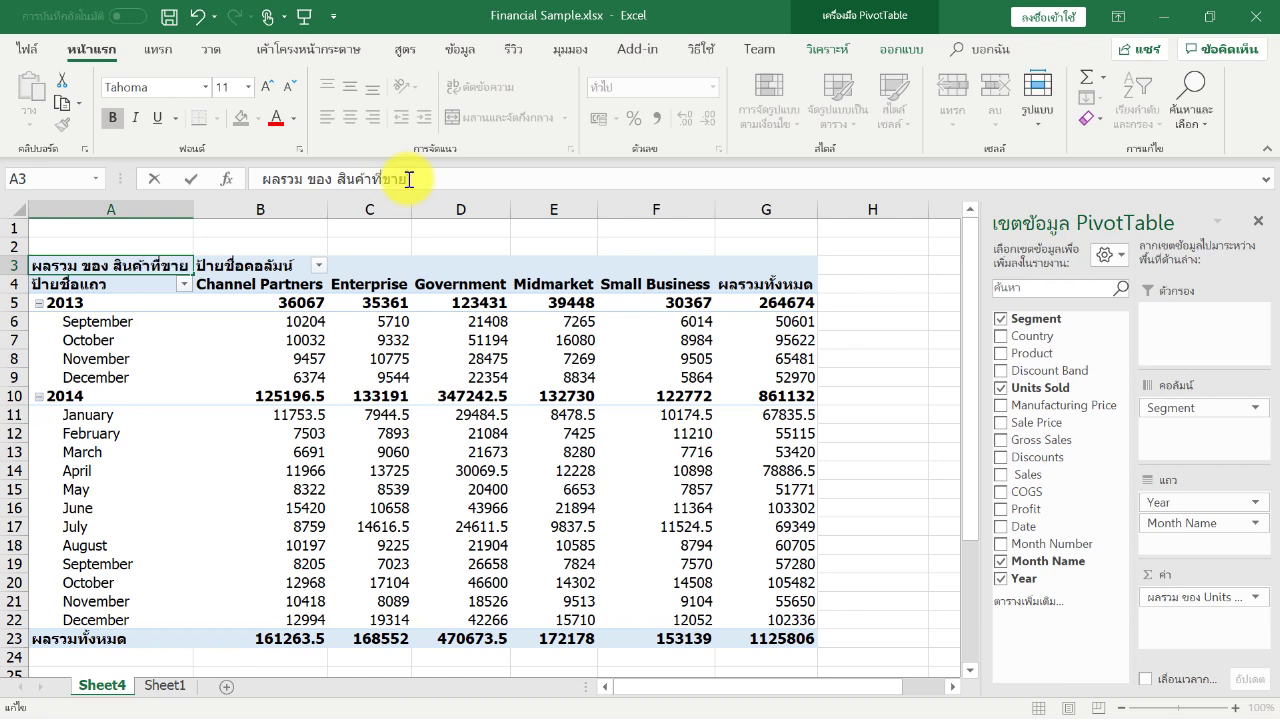
{"action": "type", "text": "ไป"}
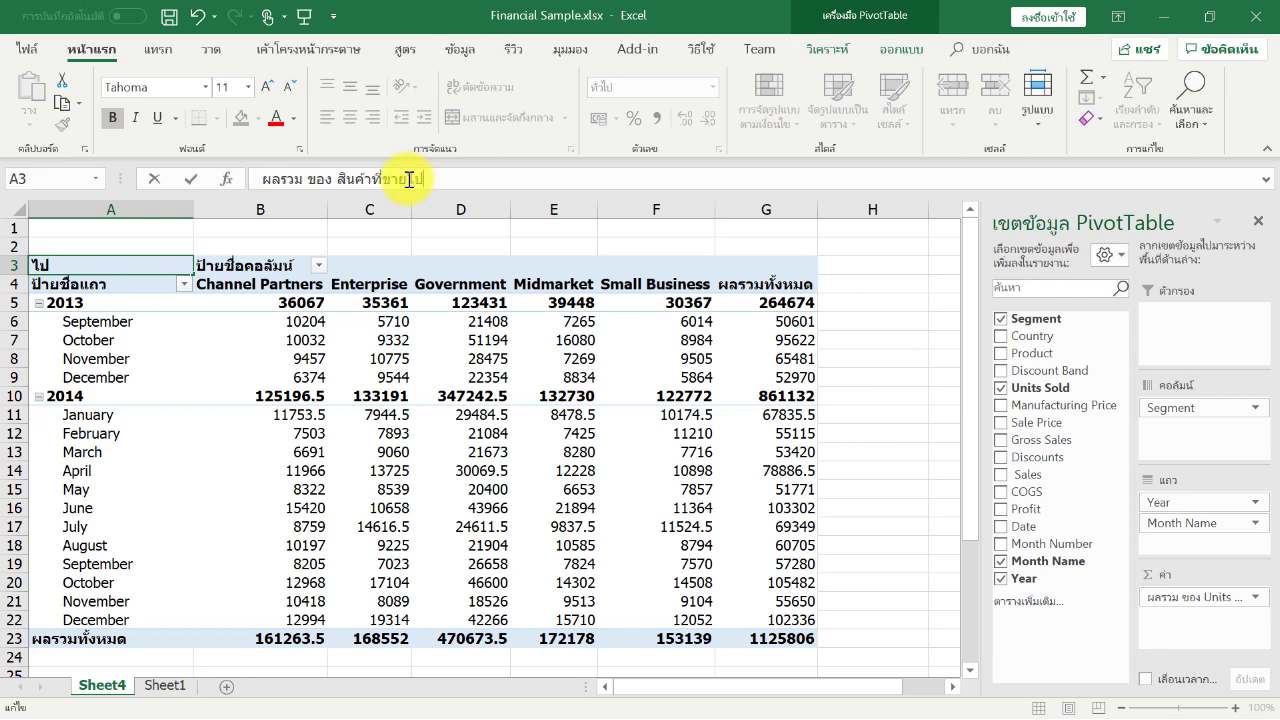
{"action": "key", "text": "Return"}
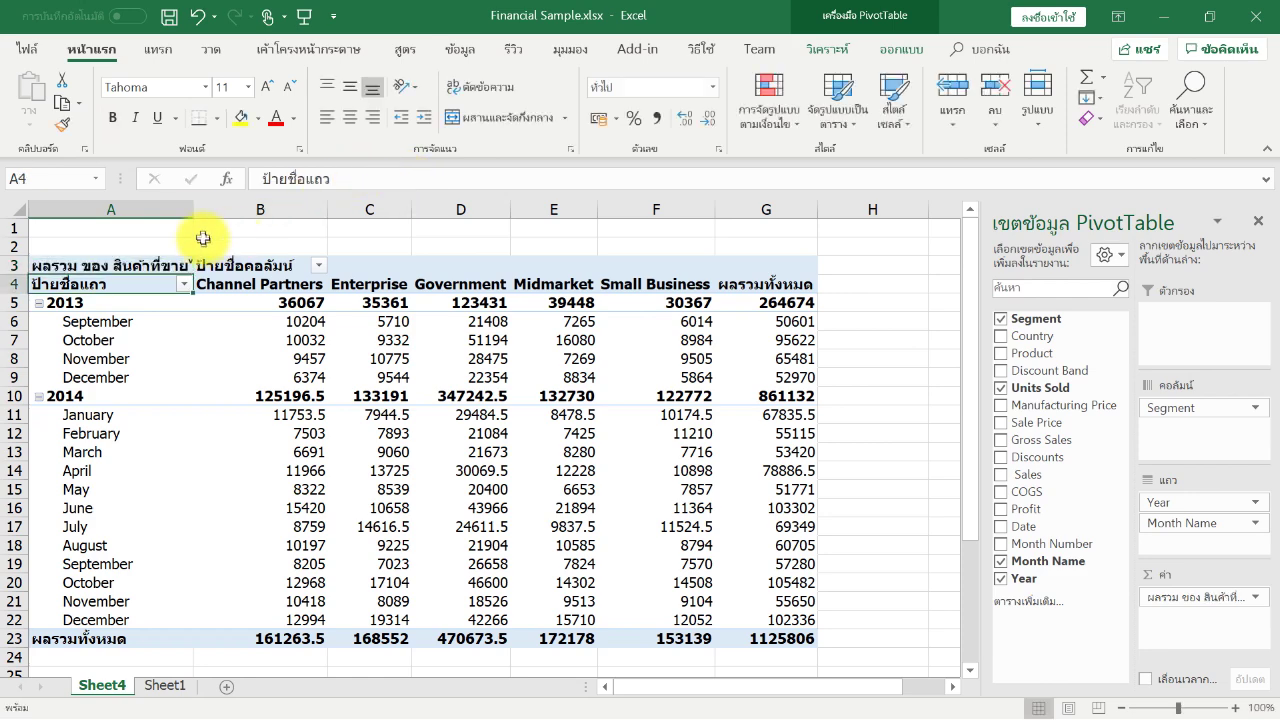
{"action": "double_click", "coordinate": [193, 208]}
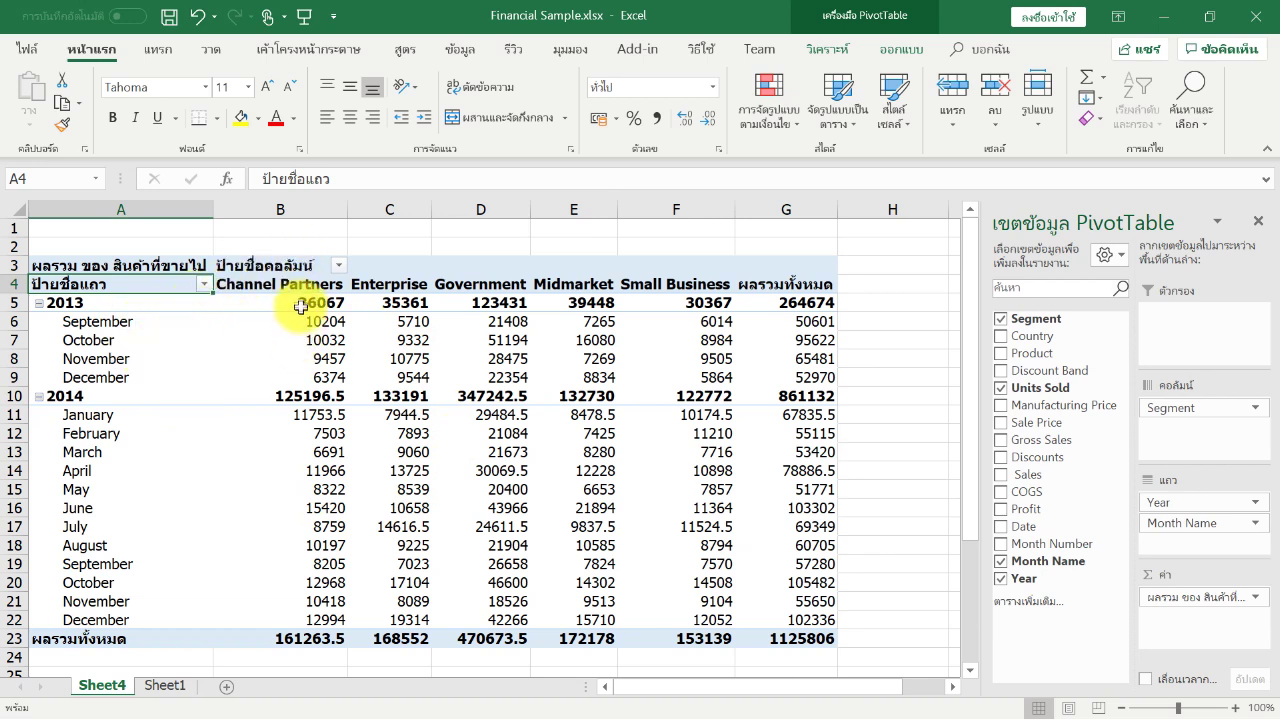
Step: Select the values in B5:G23 to examine the units sold by month and segment
{"action": "left_click_drag", "start_coordinate": [280, 300], "coordinate": [777, 637]}
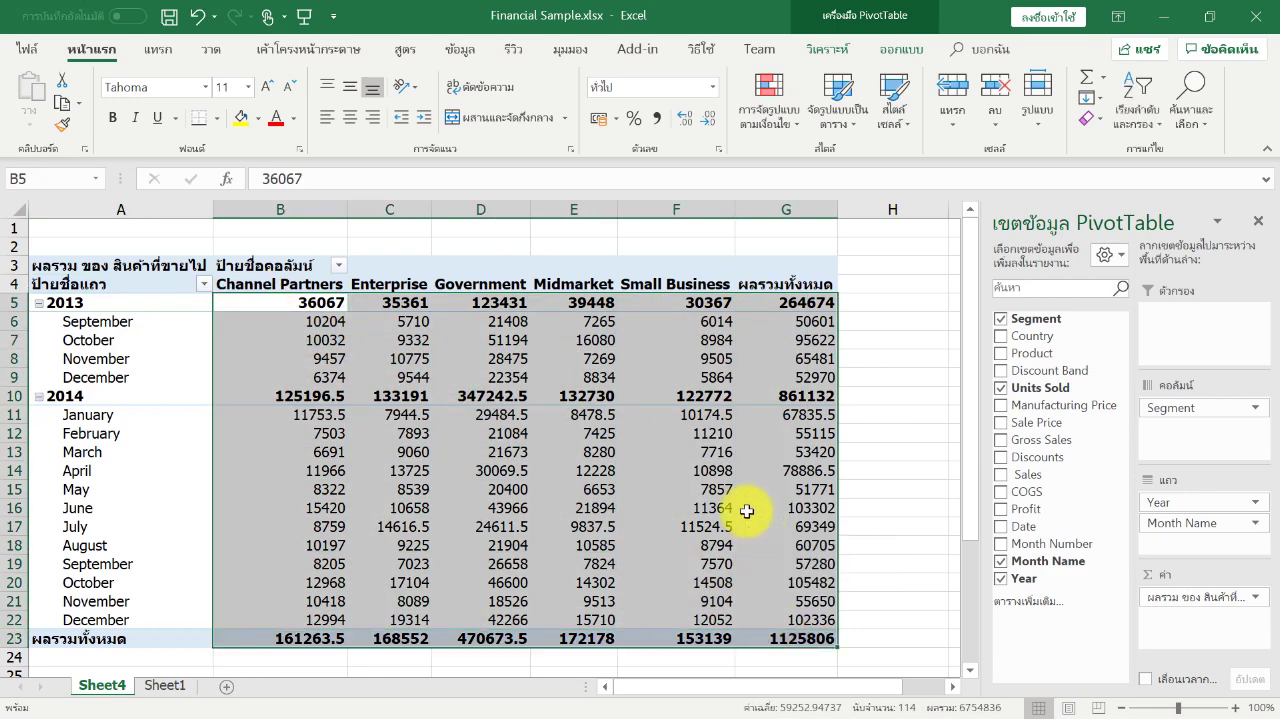
{"action": "mouse_move", "coordinate": [744, 511]}
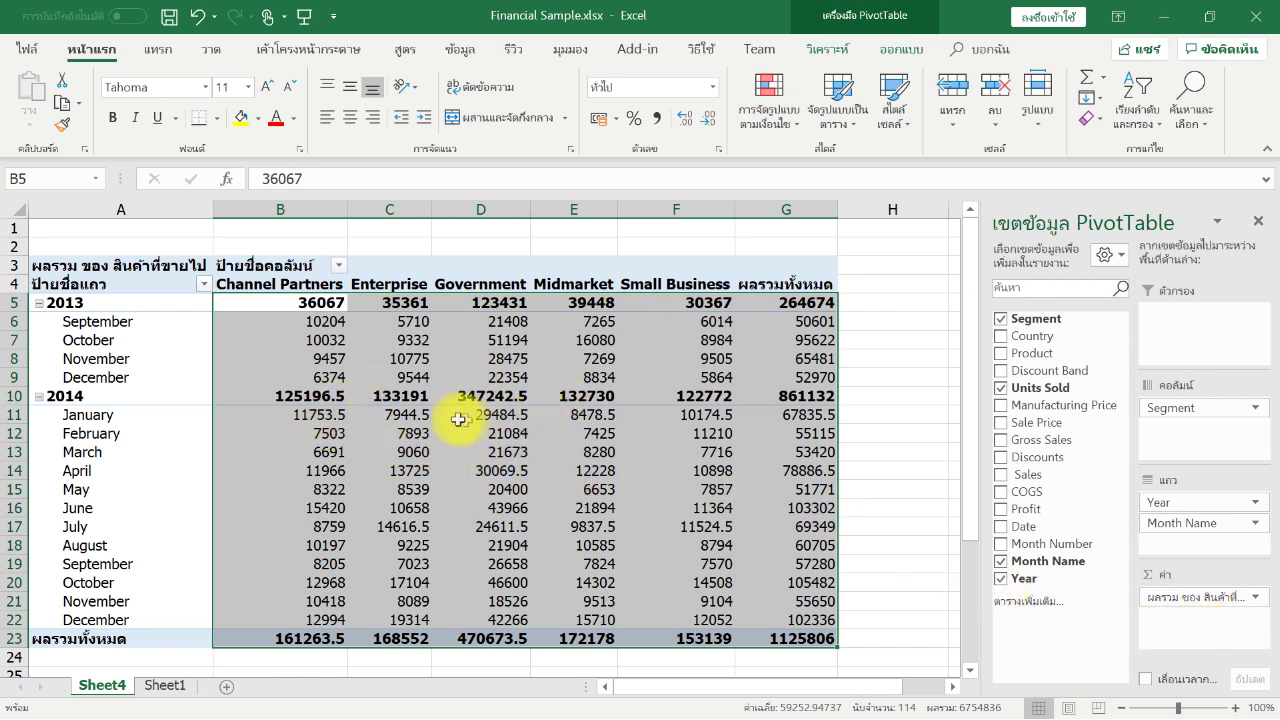
{"action": "mouse_move", "coordinate": [369, 388]}
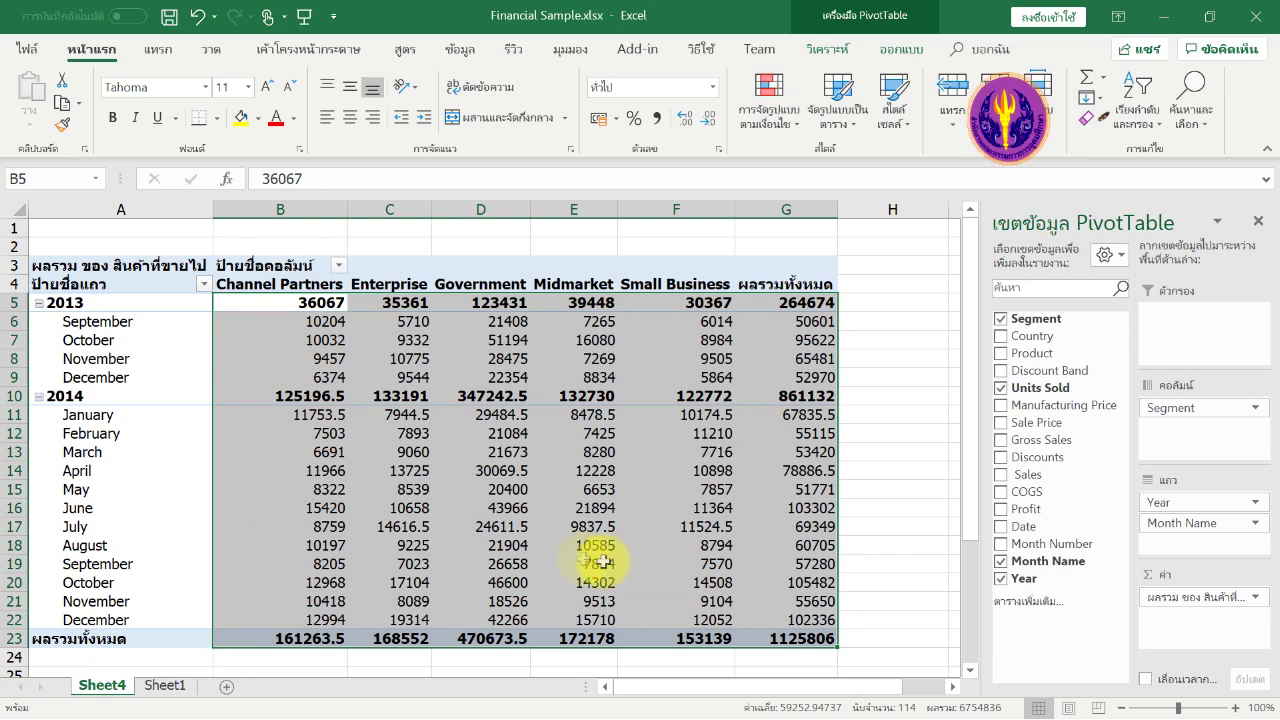
Step: Select cell A9 inside the pivot table and start inserting a PivotChart from it
{"action": "left_click", "coordinate": [157, 379]}
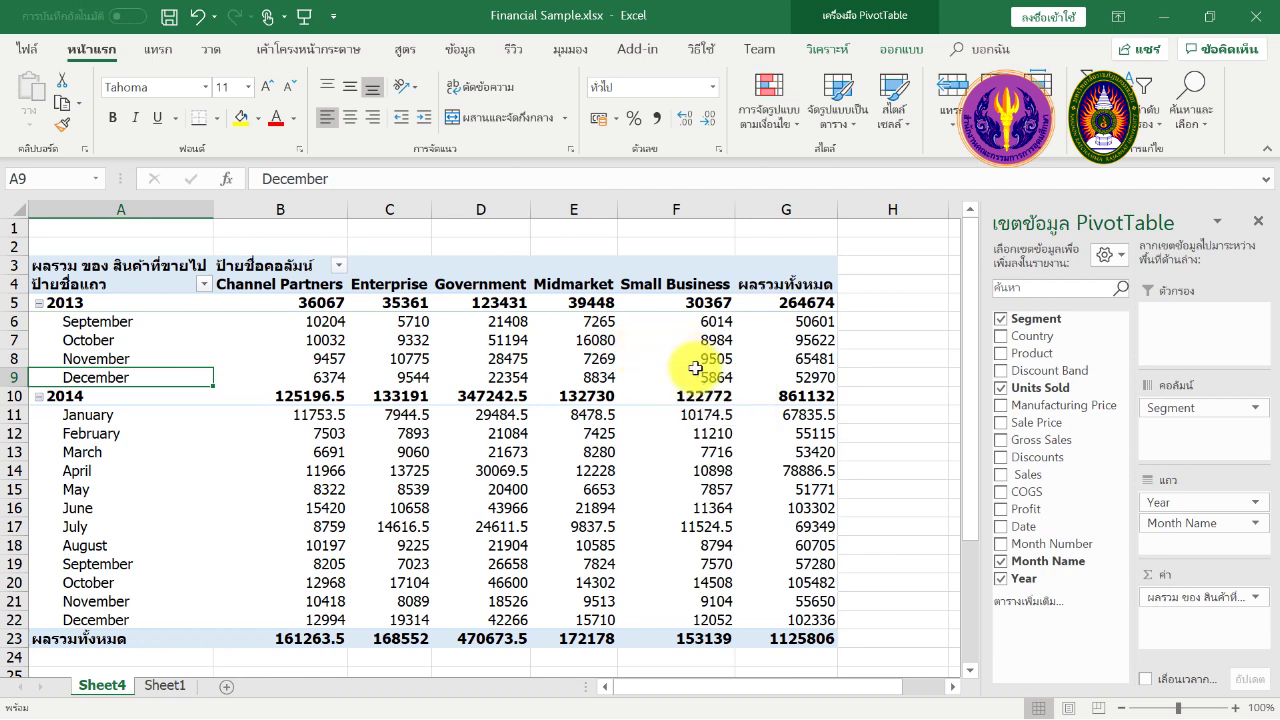
{"action": "mouse_move", "coordinate": [525, 402]}
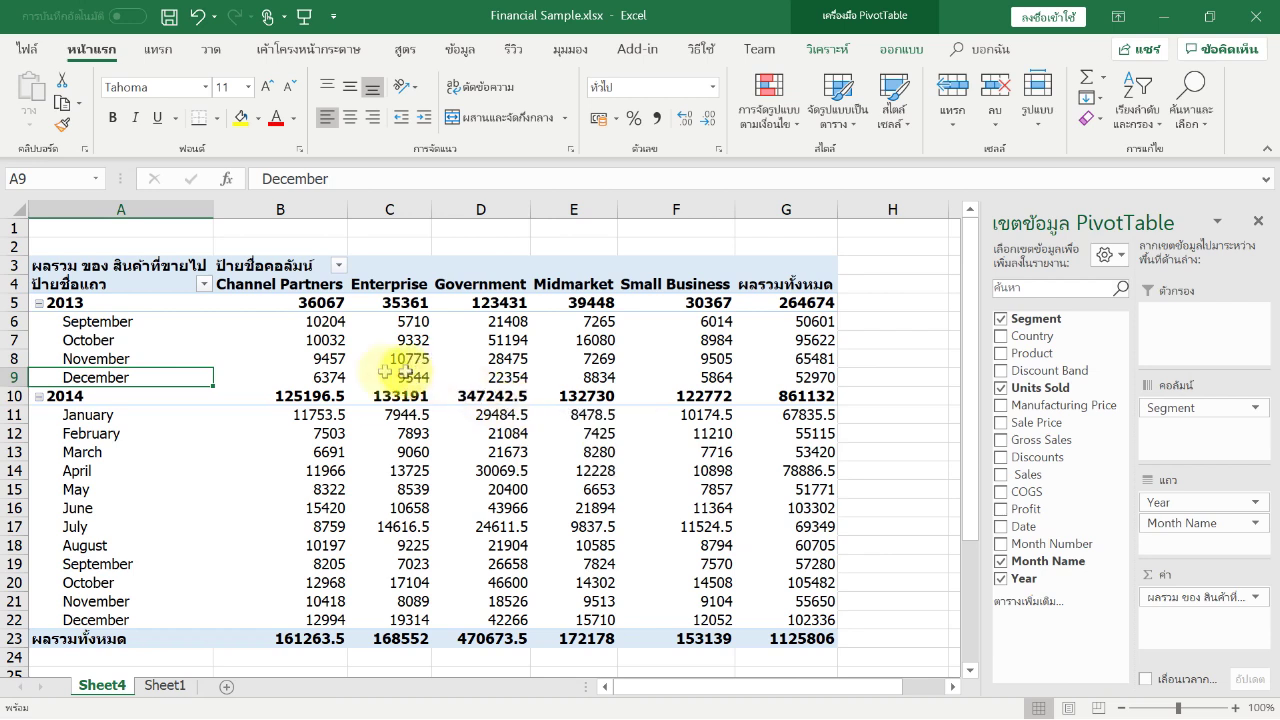
{"action": "mouse_move", "coordinate": [338, 366]}
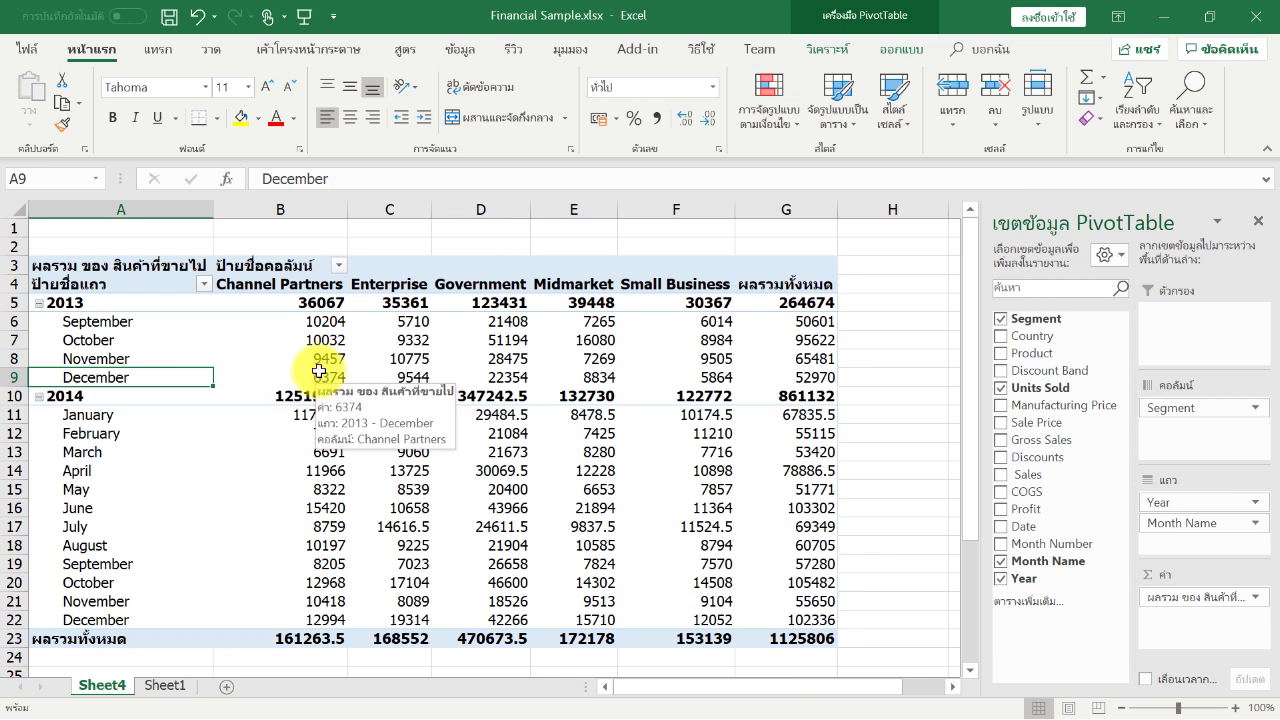
{"action": "left_click", "coordinate": [155, 57]}
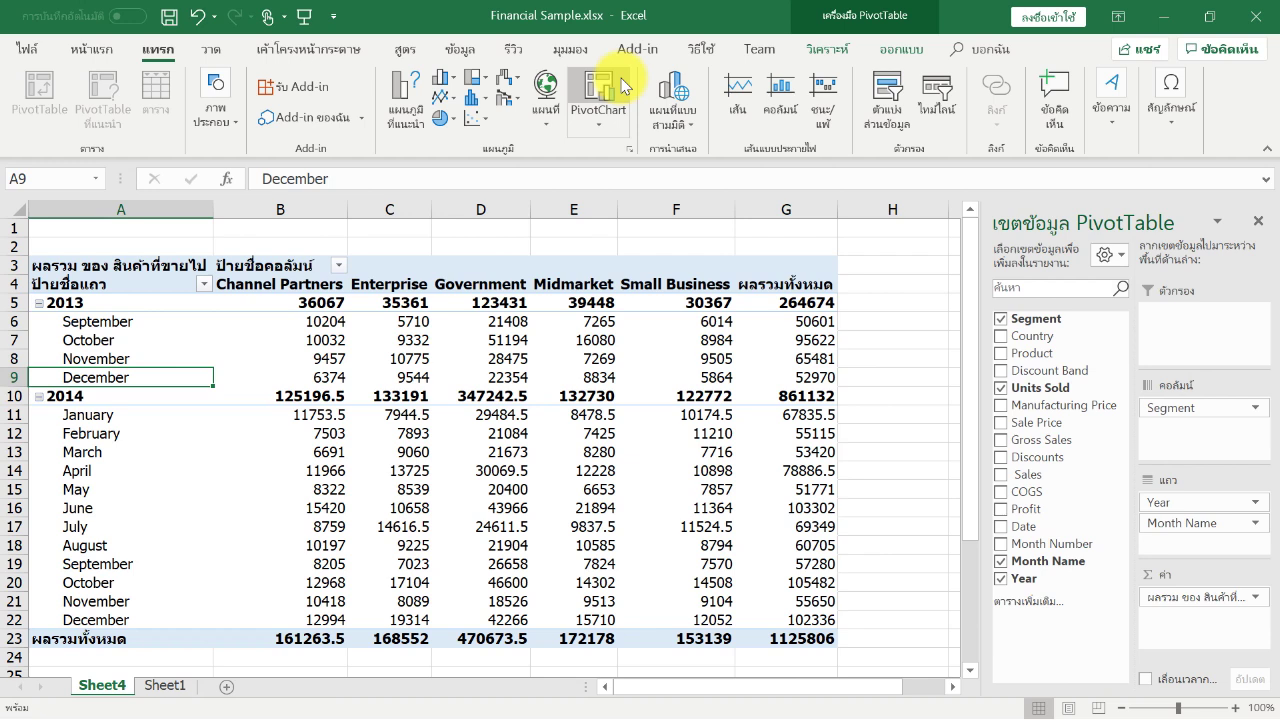
{"action": "left_click", "coordinate": [601, 116]}
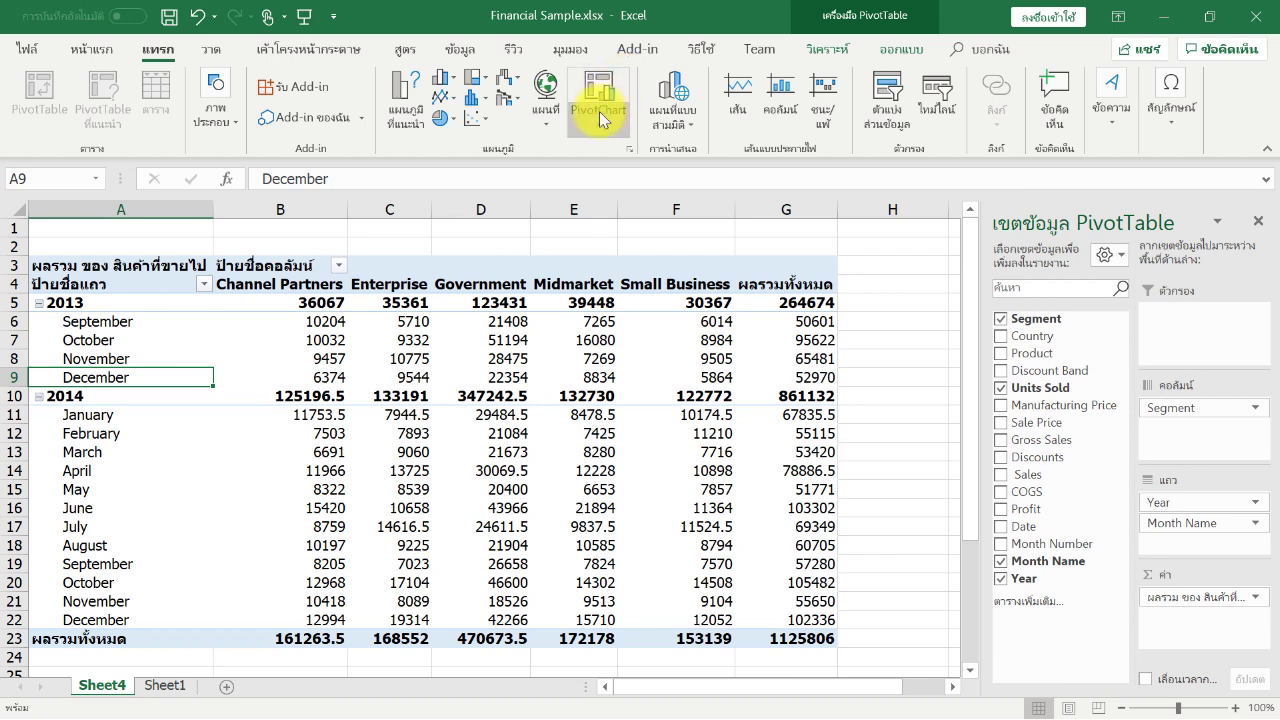
{"action": "left_click", "coordinate": [597, 137]}
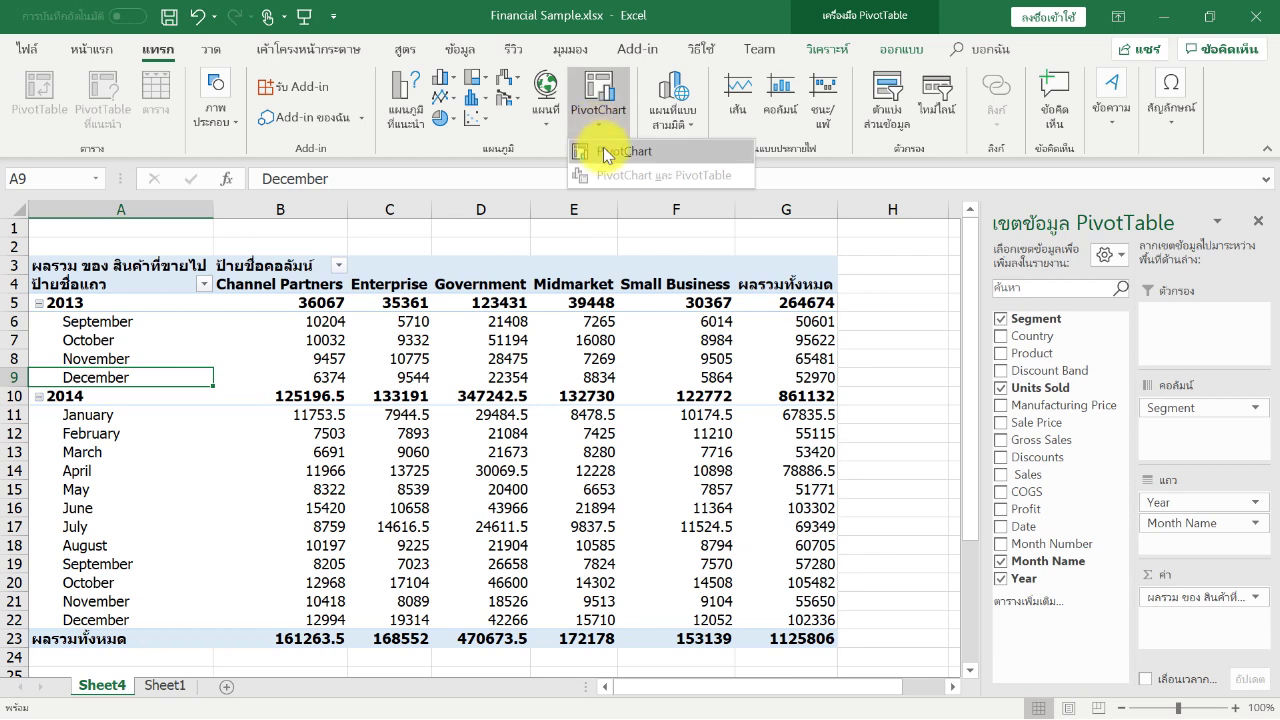
{"action": "left_click", "coordinate": [666, 153]}
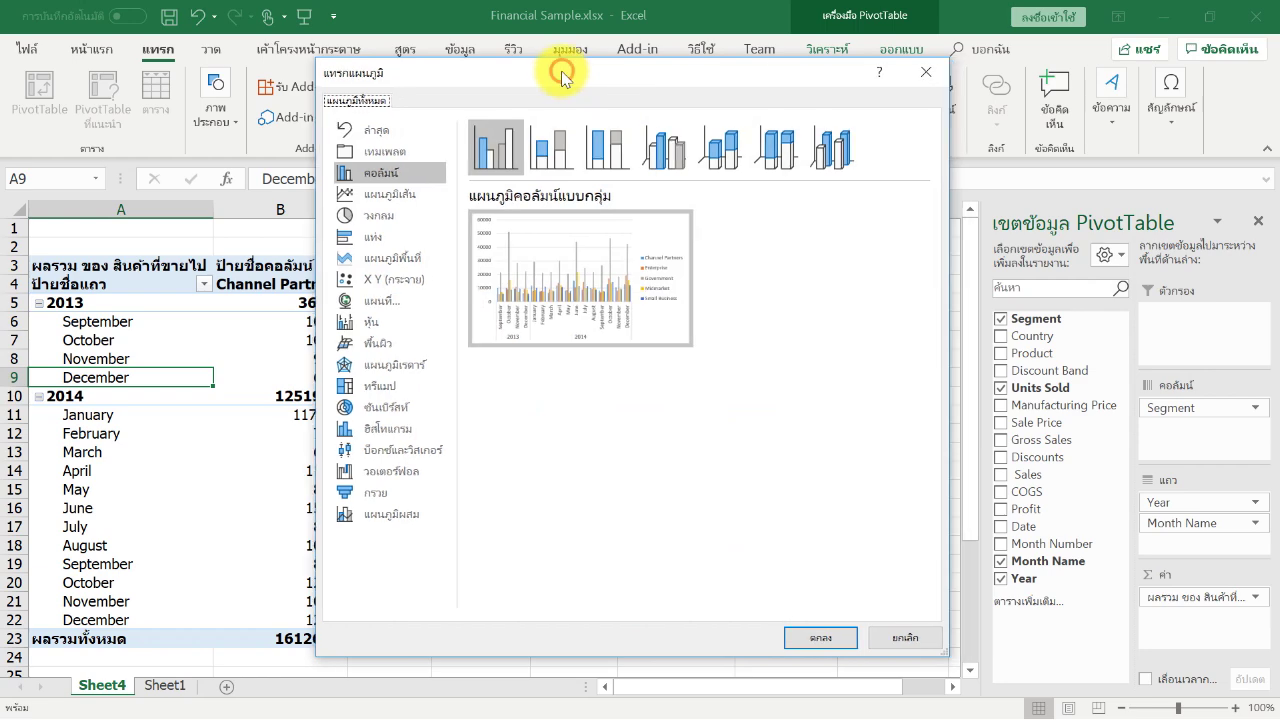
{"action": "left_click_drag", "start_coordinate": [557, 72], "coordinate": [472, 65]}
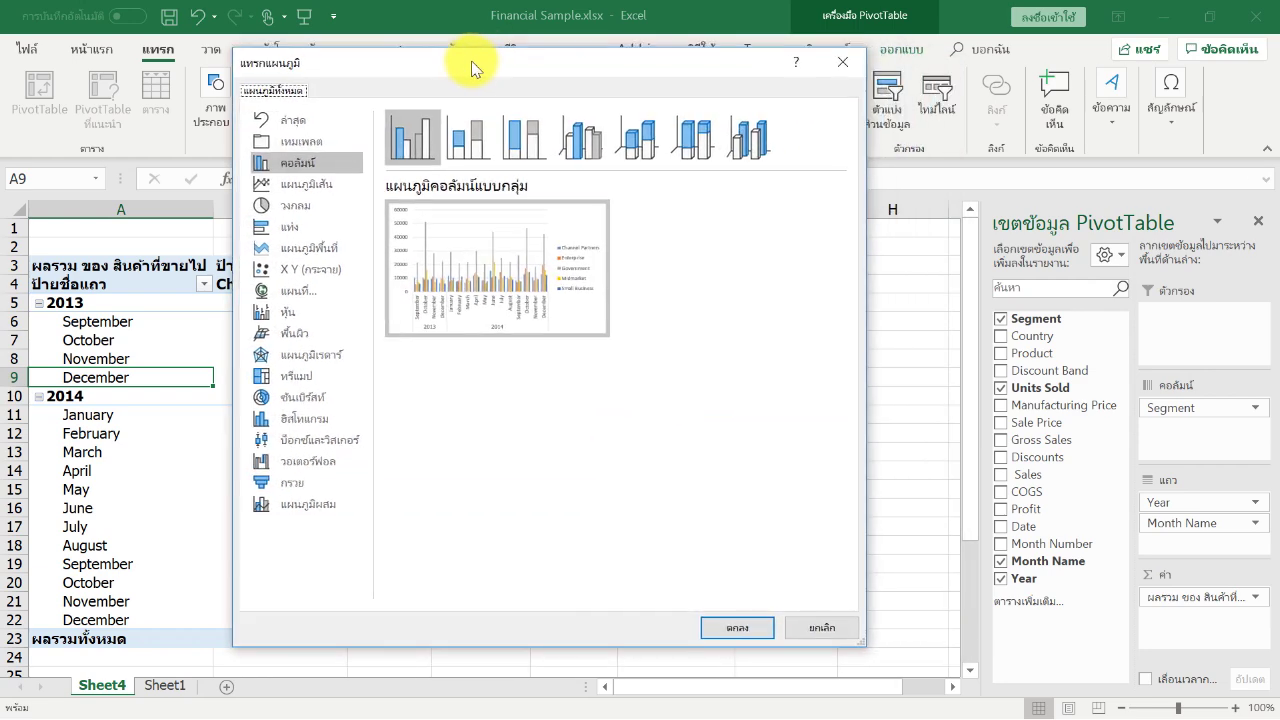
Step: Preview the available chart categories one after another, from templates and column through to histogram
{"action": "left_click", "coordinate": [298, 144]}
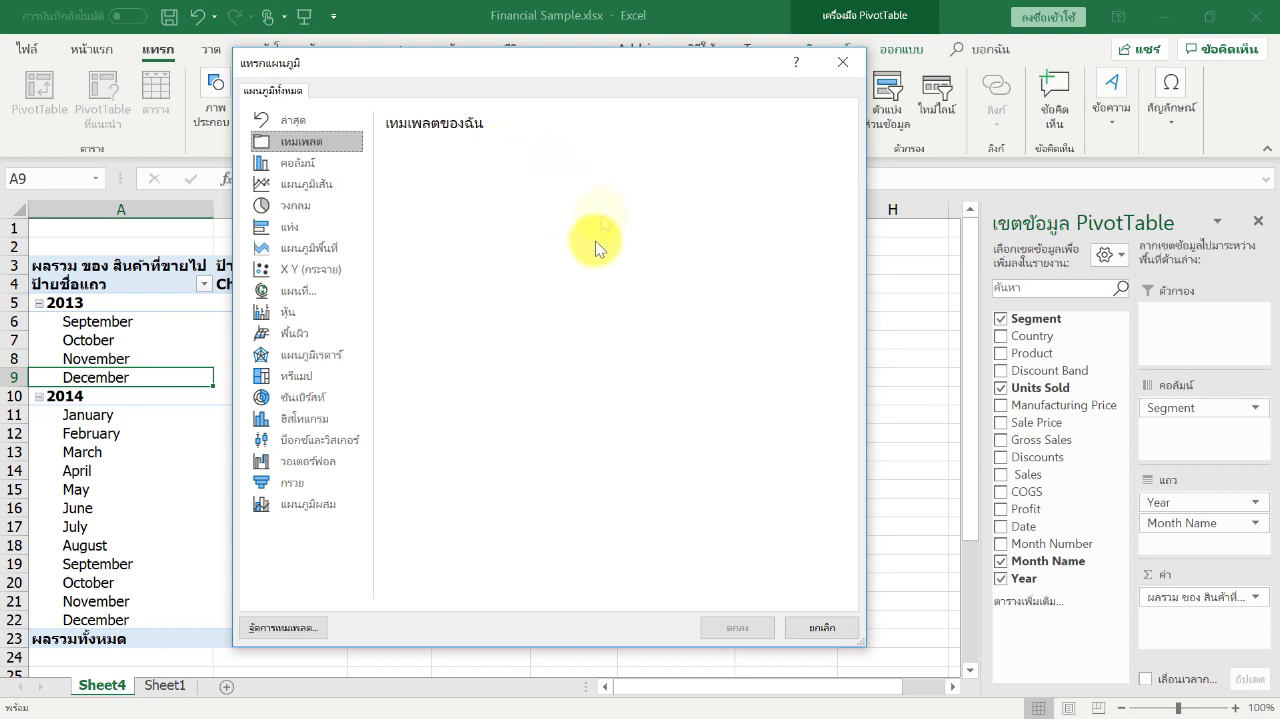
{"action": "left_click", "coordinate": [295, 163]}
{"action": "left_click", "coordinate": [293, 184]}
{"action": "left_click", "coordinate": [292, 205]}
{"action": "left_click", "coordinate": [289, 227]}
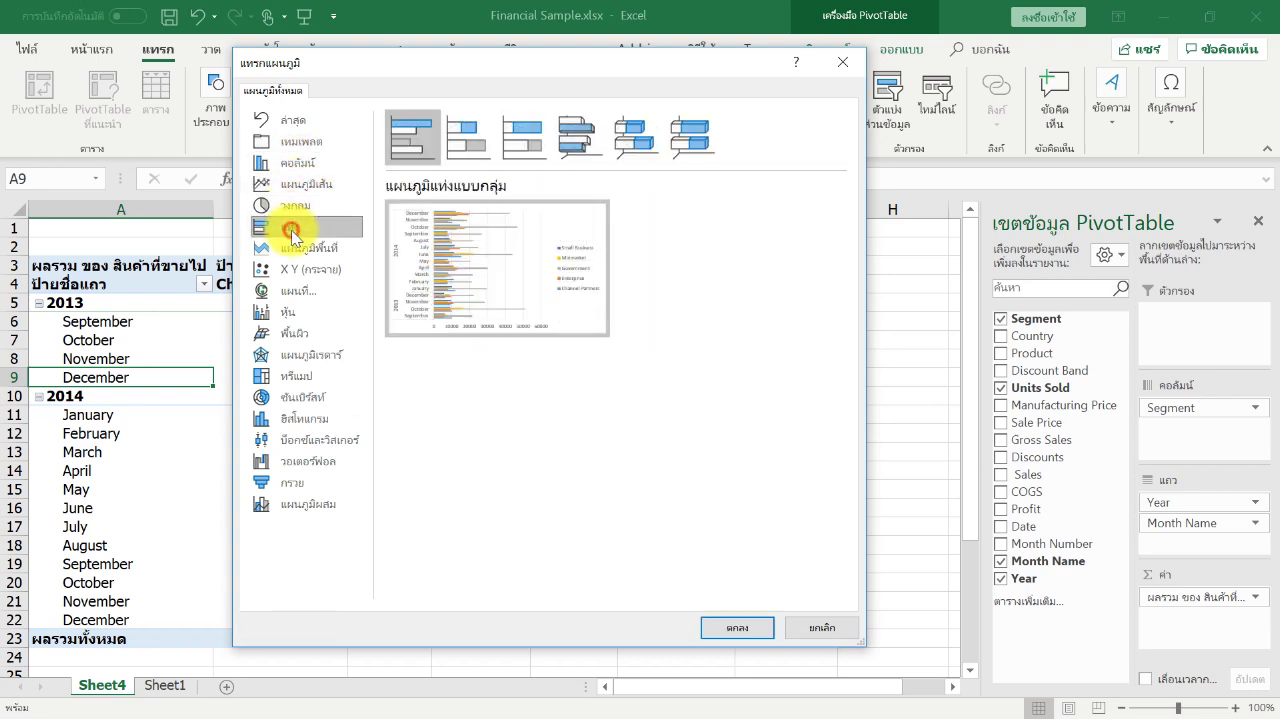
{"action": "left_click", "coordinate": [290, 248]}
{"action": "left_click", "coordinate": [293, 270]}
{"action": "left_click", "coordinate": [296, 291]}
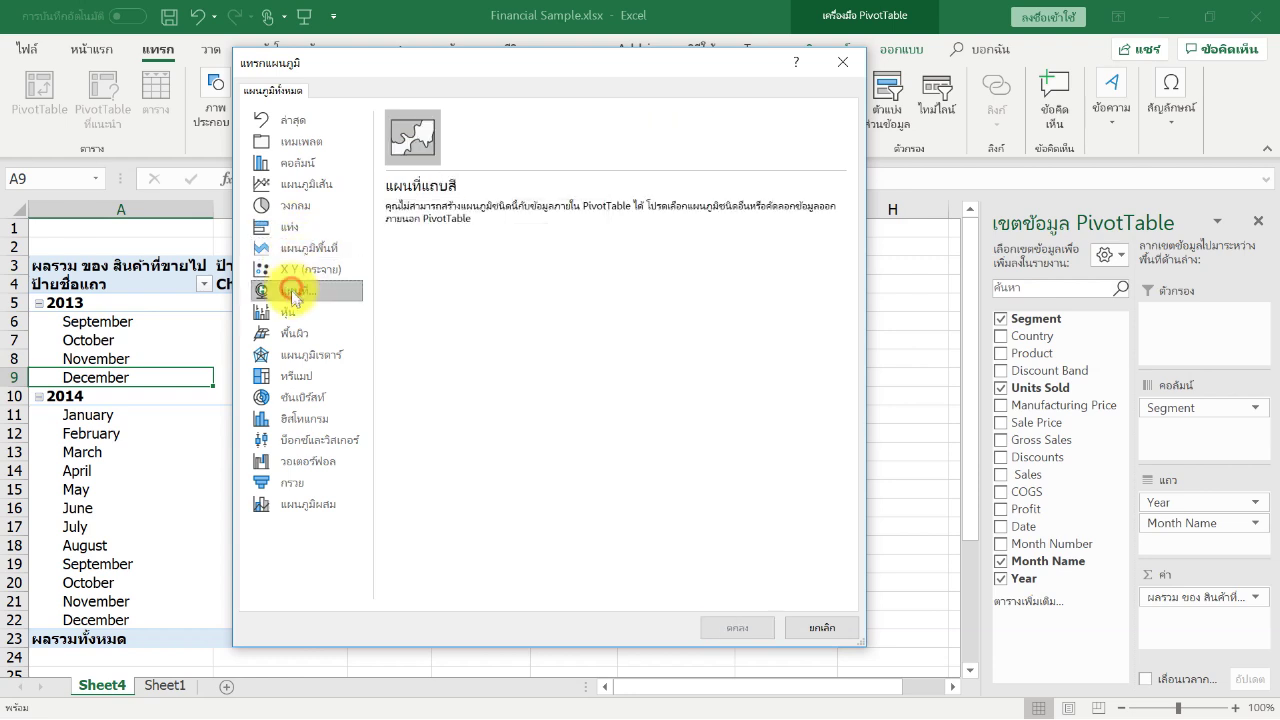
{"action": "left_click", "coordinate": [288, 312]}
{"action": "left_click", "coordinate": [287, 334]}
{"action": "left_click", "coordinate": [292, 355]}
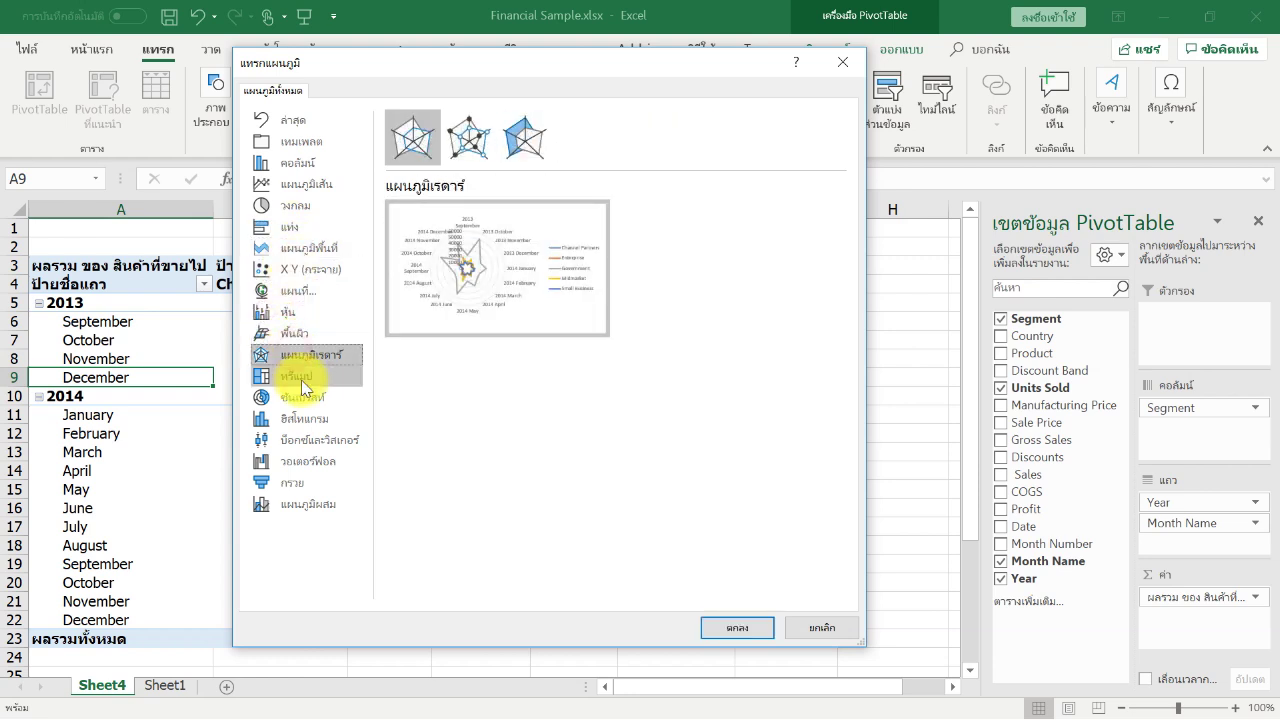
{"action": "left_click", "coordinate": [293, 377]}
{"action": "left_click", "coordinate": [300, 398]}
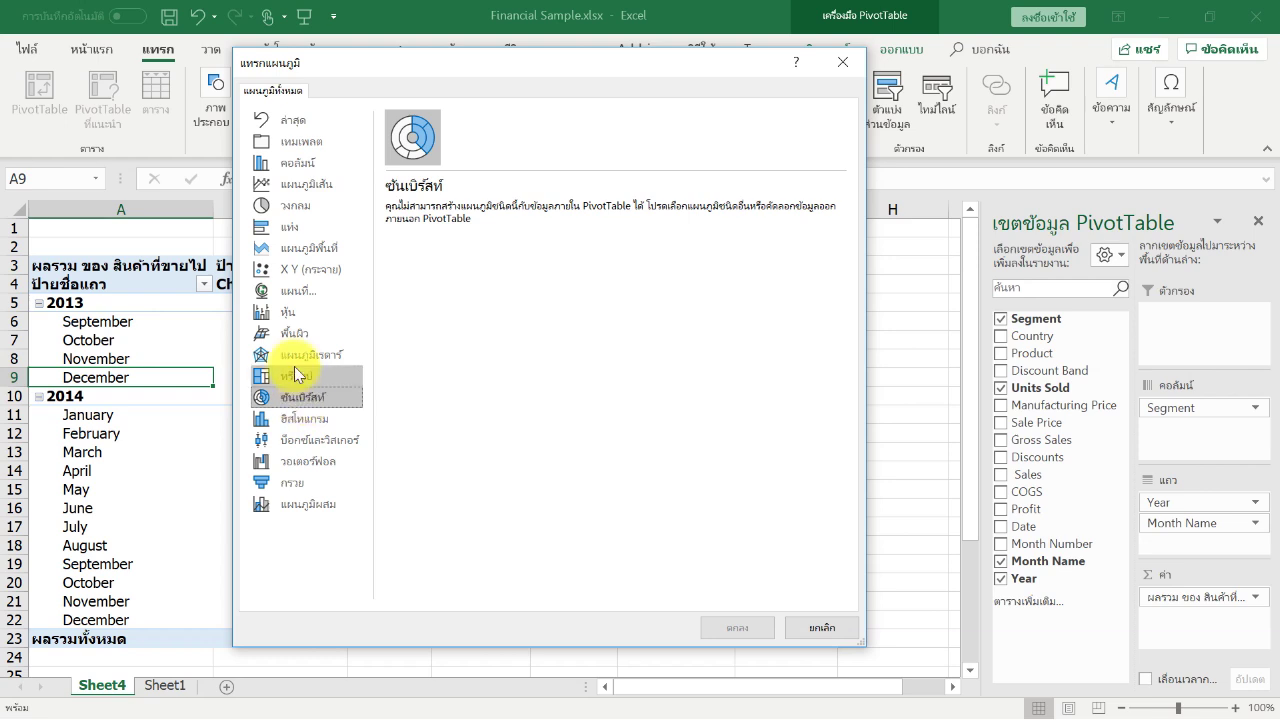
{"action": "left_click", "coordinate": [296, 420]}
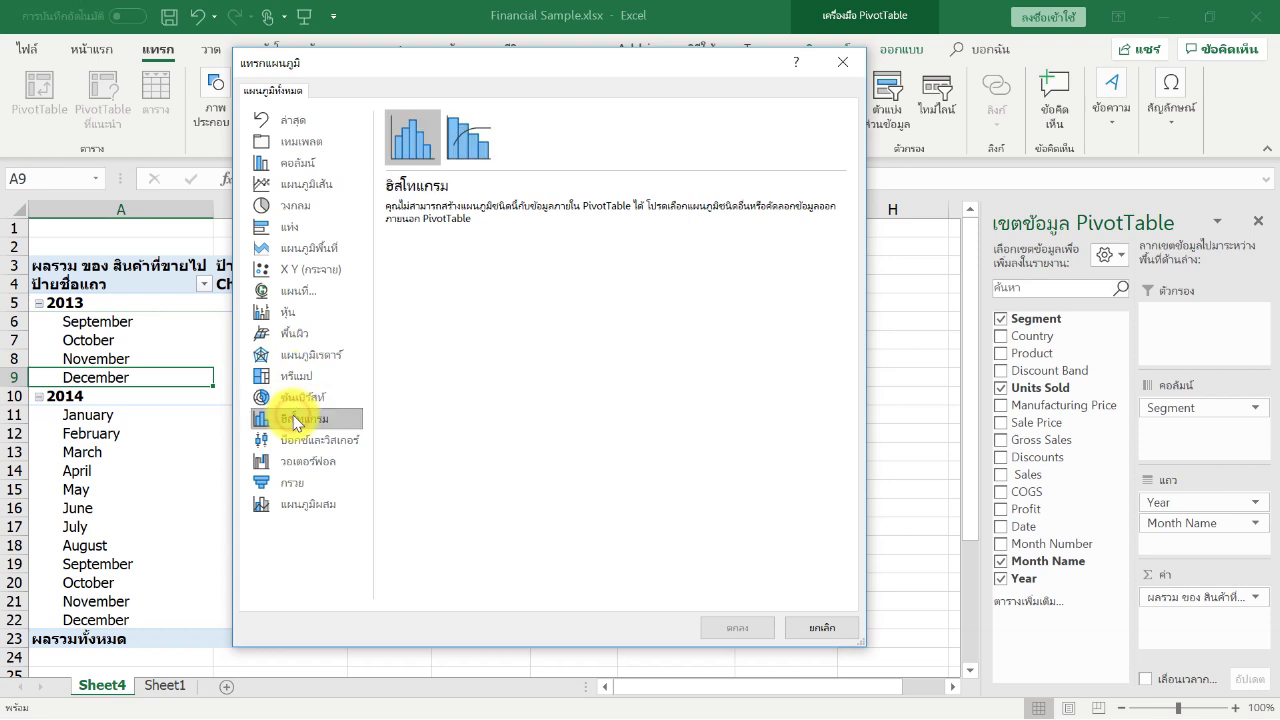
Step: Compare the column chart subtypes, from stacked to 3-D column, and return to clustered column
{"action": "left_click", "coordinate": [297, 163]}
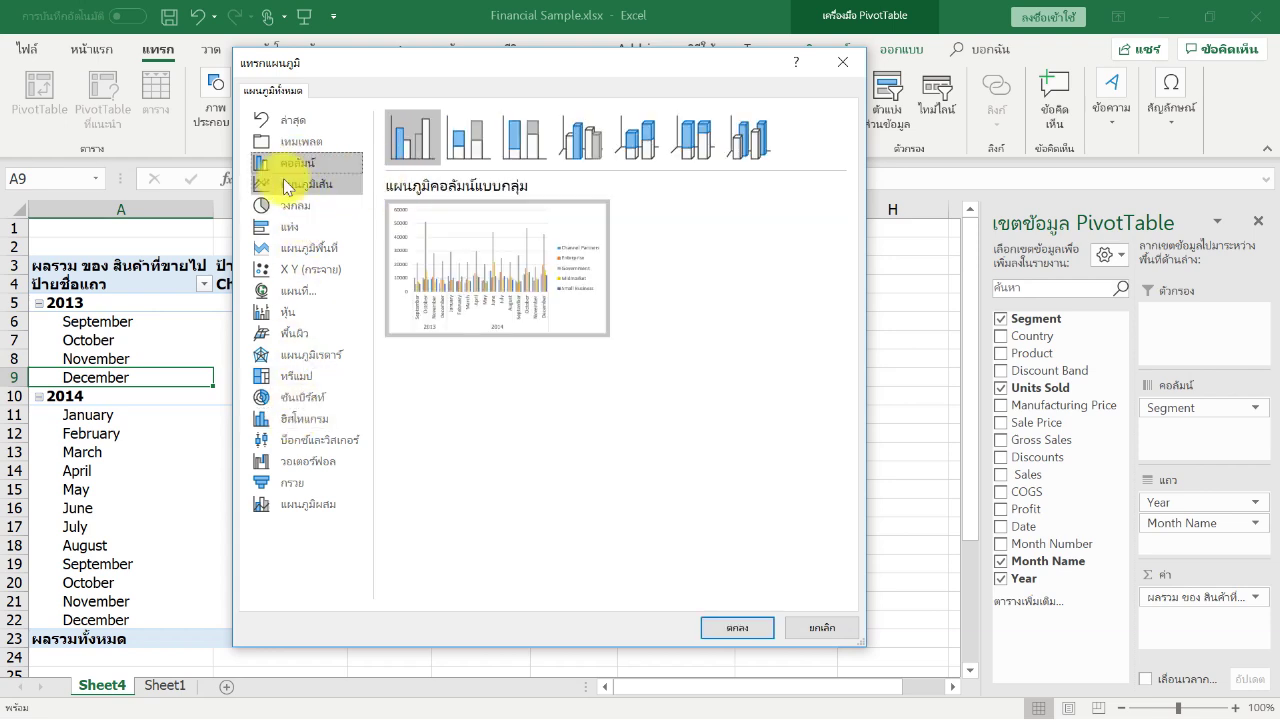
{"action": "left_click", "coordinate": [468, 136]}
{"action": "left_click", "coordinate": [528, 132]}
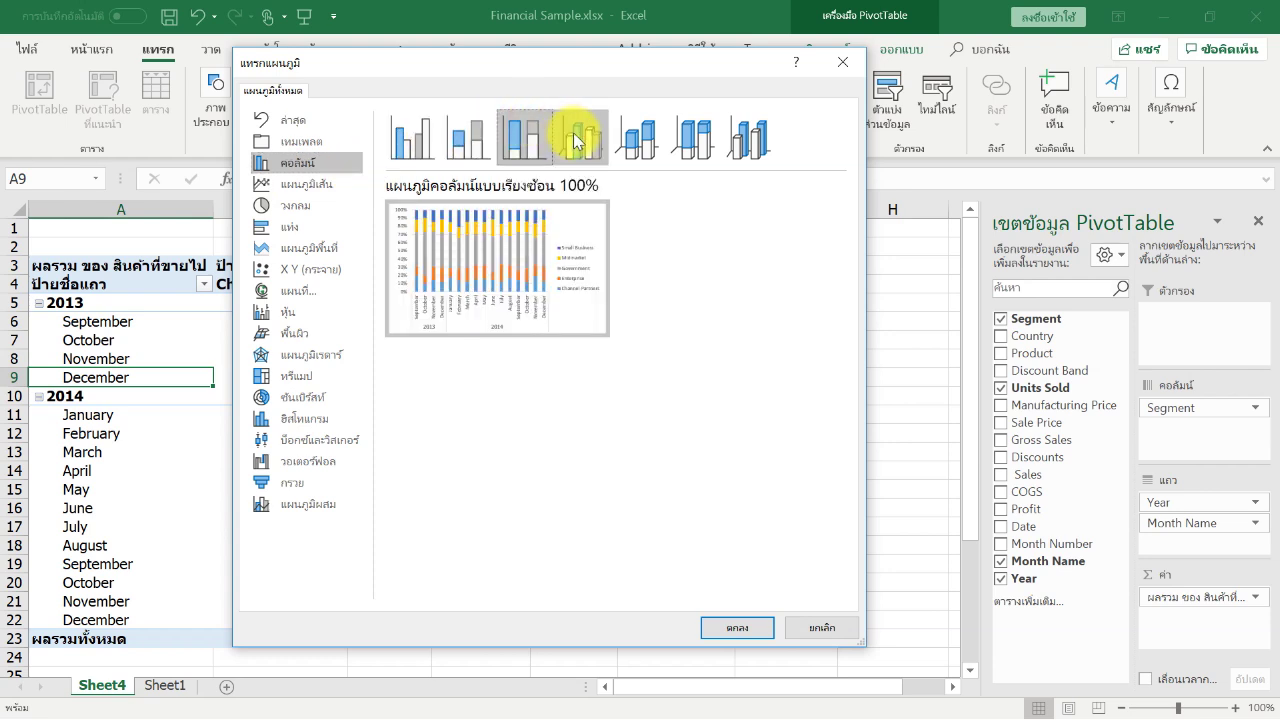
{"action": "left_click", "coordinate": [578, 133]}
{"action": "left_click", "coordinate": [628, 132]}
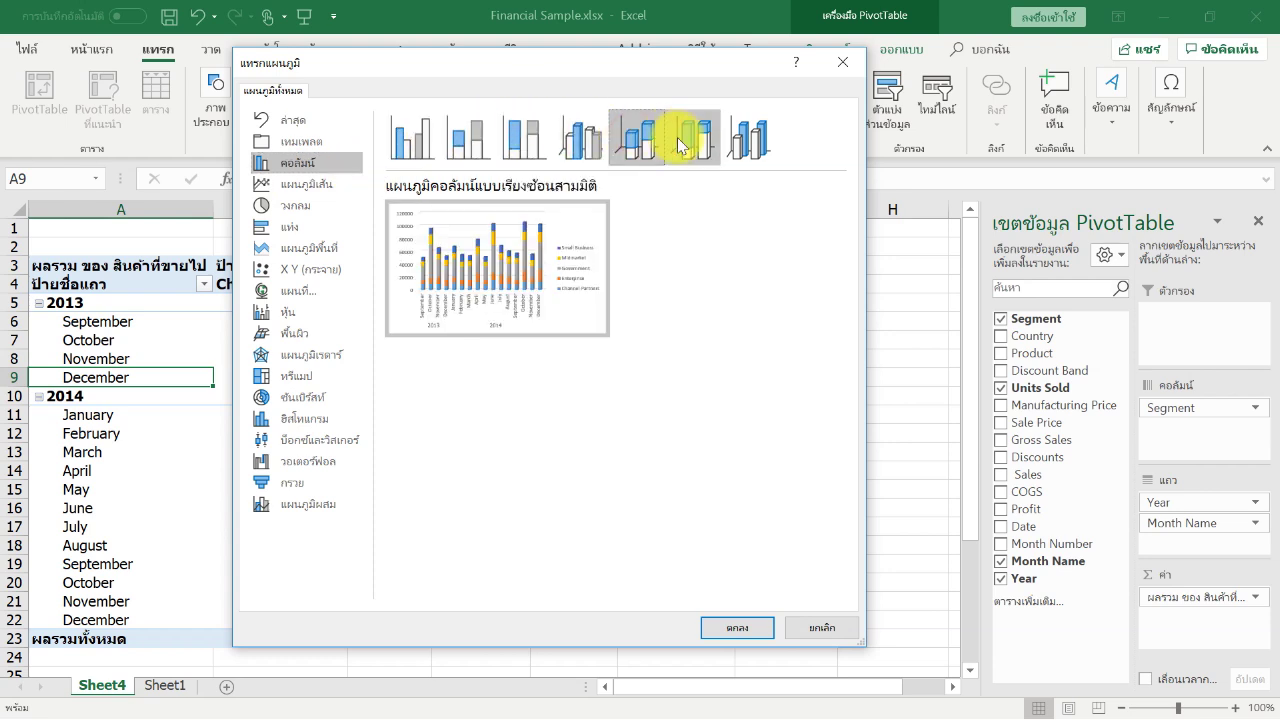
{"action": "left_click", "coordinate": [692, 135]}
{"action": "left_click", "coordinate": [755, 148]}
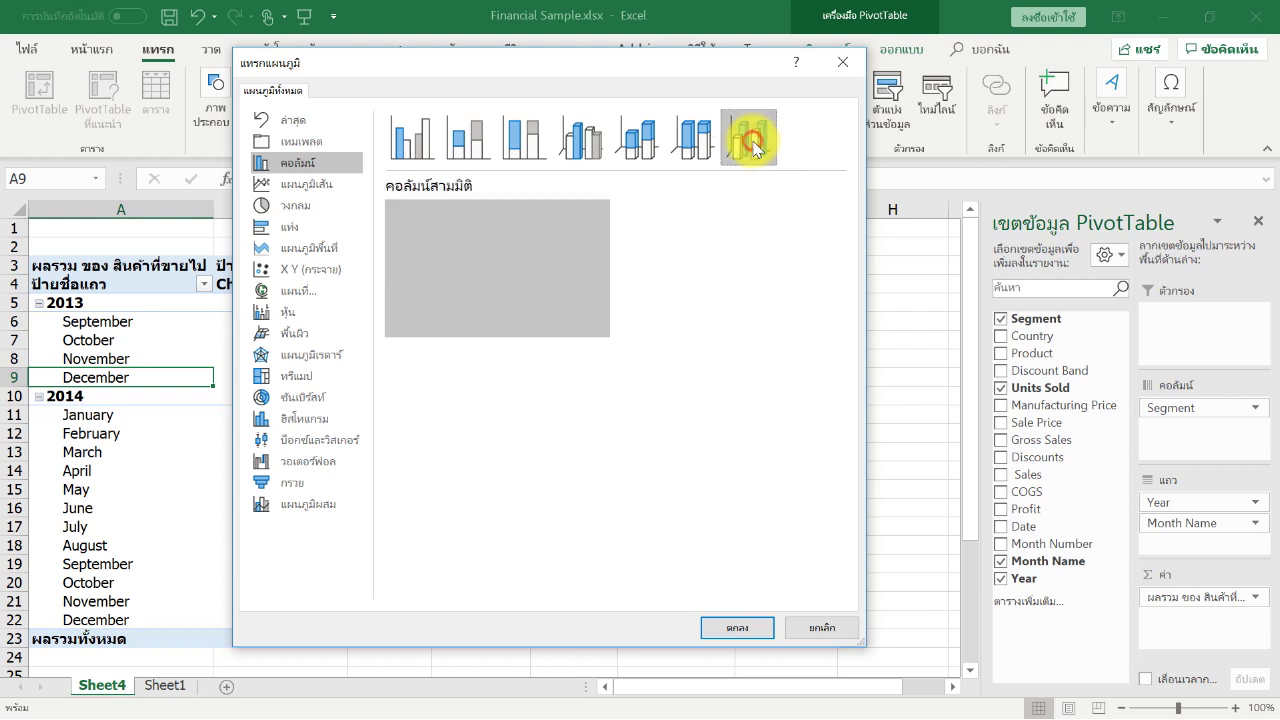
{"action": "left_click", "coordinate": [427, 155]}
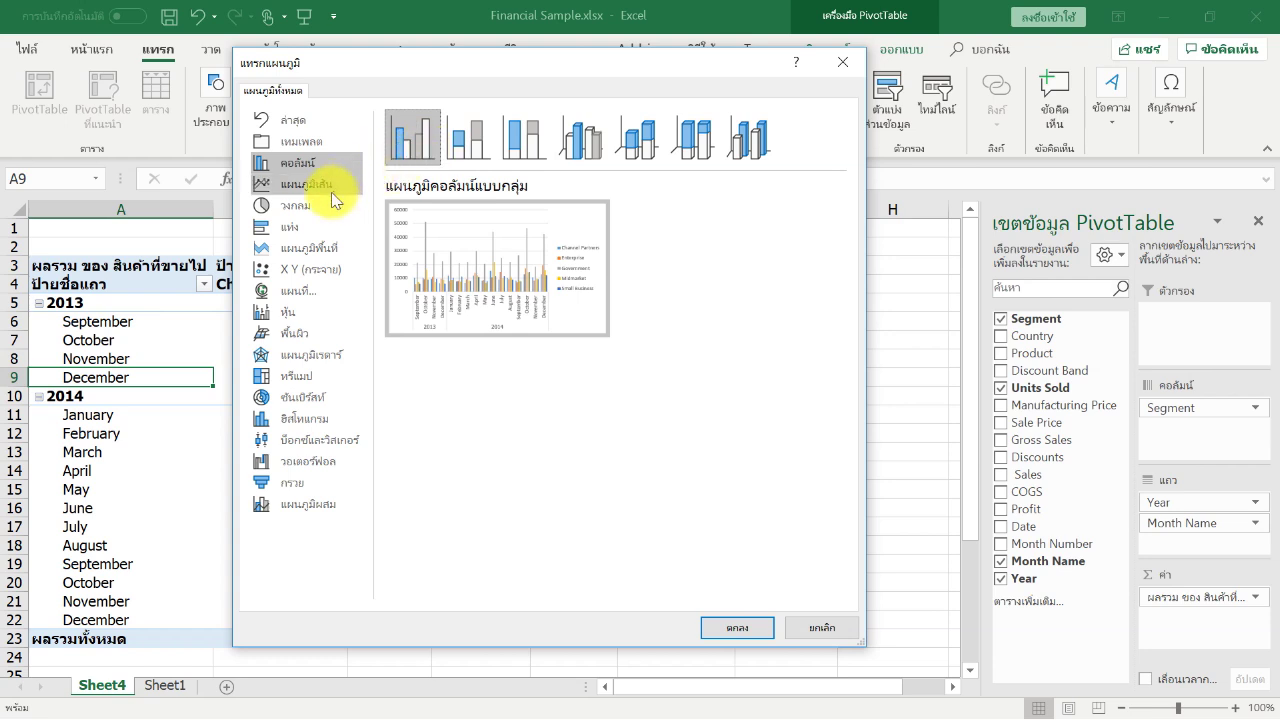
Step: Check the pie chart preview, go back to the column category and insert a clustered column PivotChart
{"action": "left_click", "coordinate": [290, 209]}
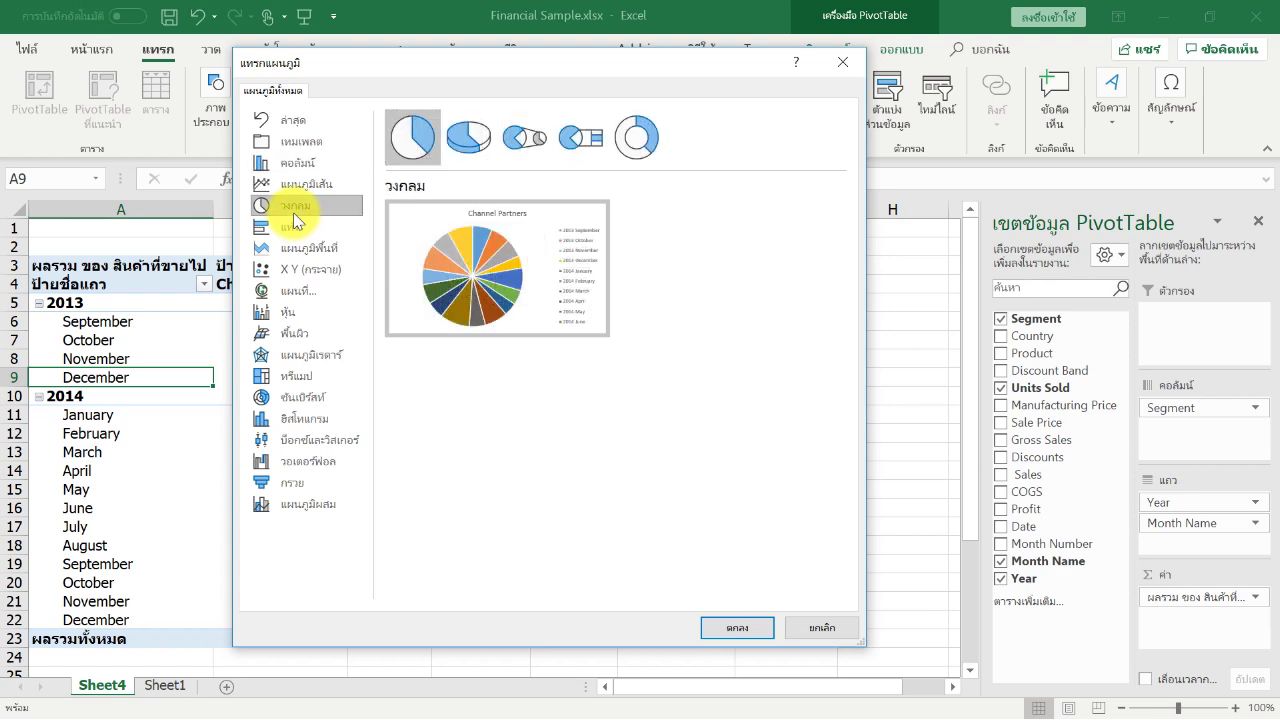
{"action": "left_click", "coordinate": [312, 163]}
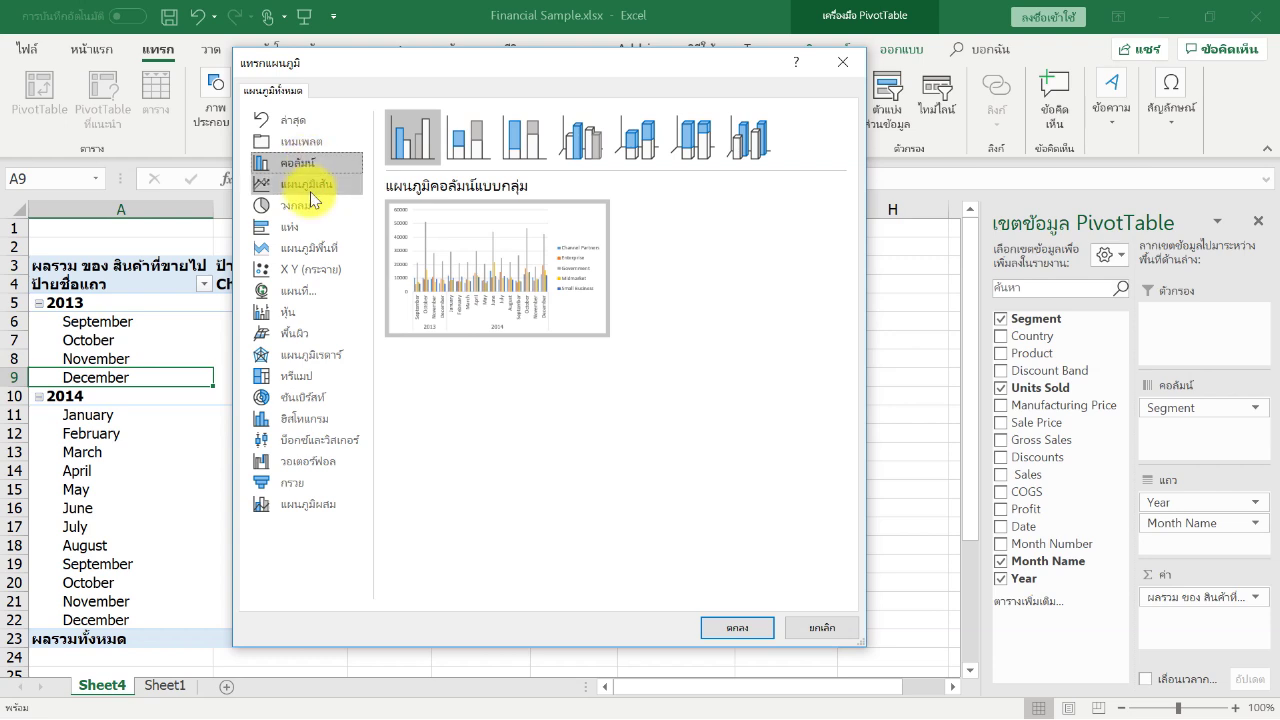
{"action": "mouse_move", "coordinate": [457, 209]}
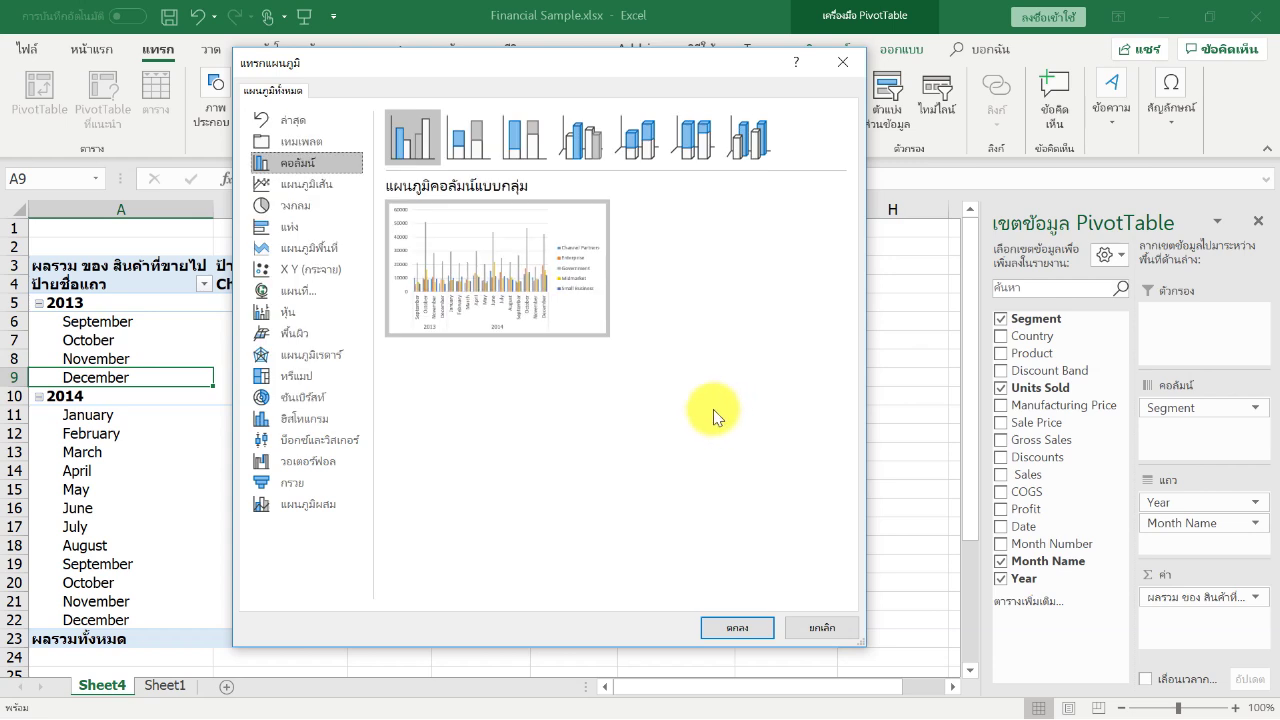
{"action": "left_click", "coordinate": [737, 627]}
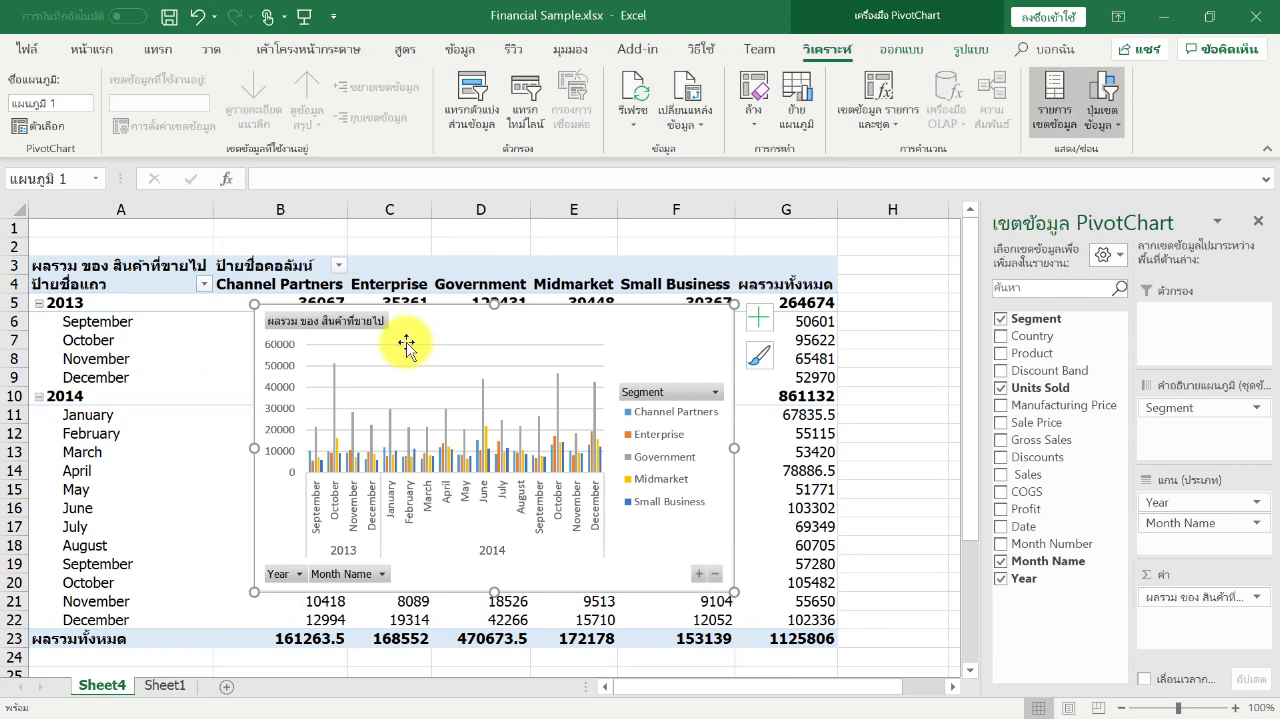
Step: Reposition the PivotChart over columns C to G, with its upper edge at about row 4
{"action": "left_click_drag", "start_coordinate": [423, 315], "coordinate": [449, 282]}
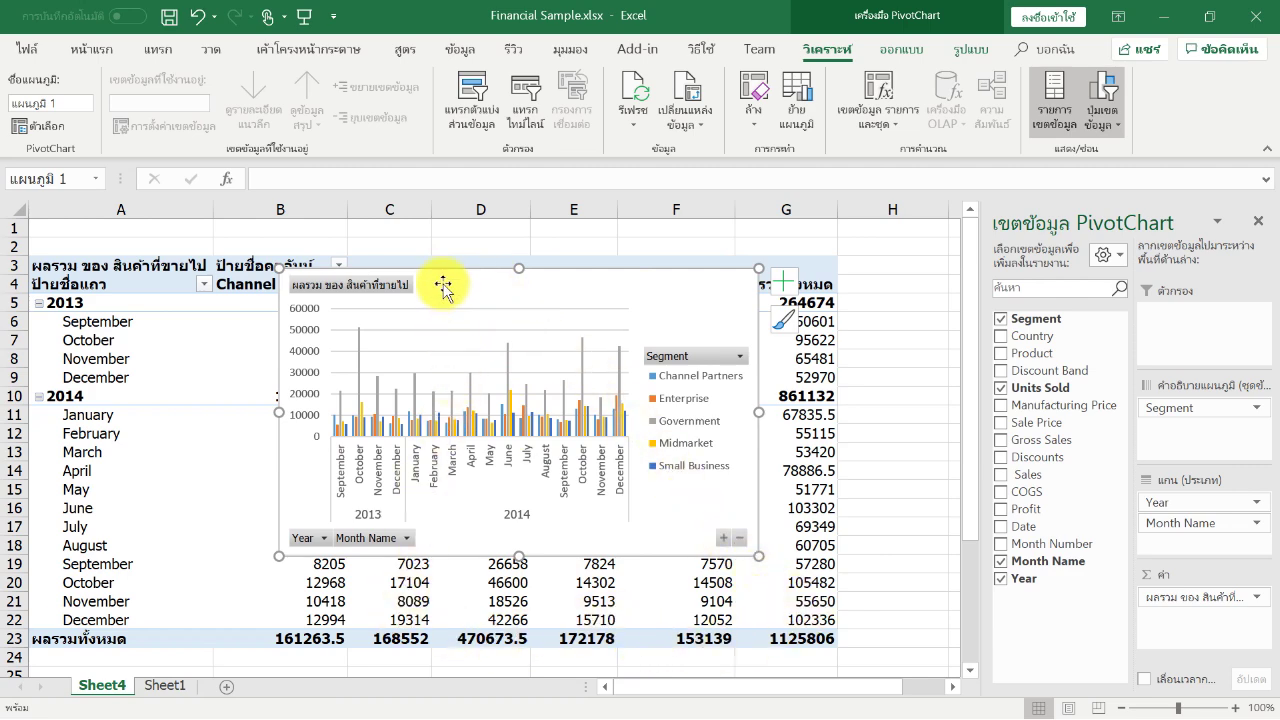
{"action": "left_click_drag", "start_coordinate": [446, 283], "coordinate": [525, 270]}
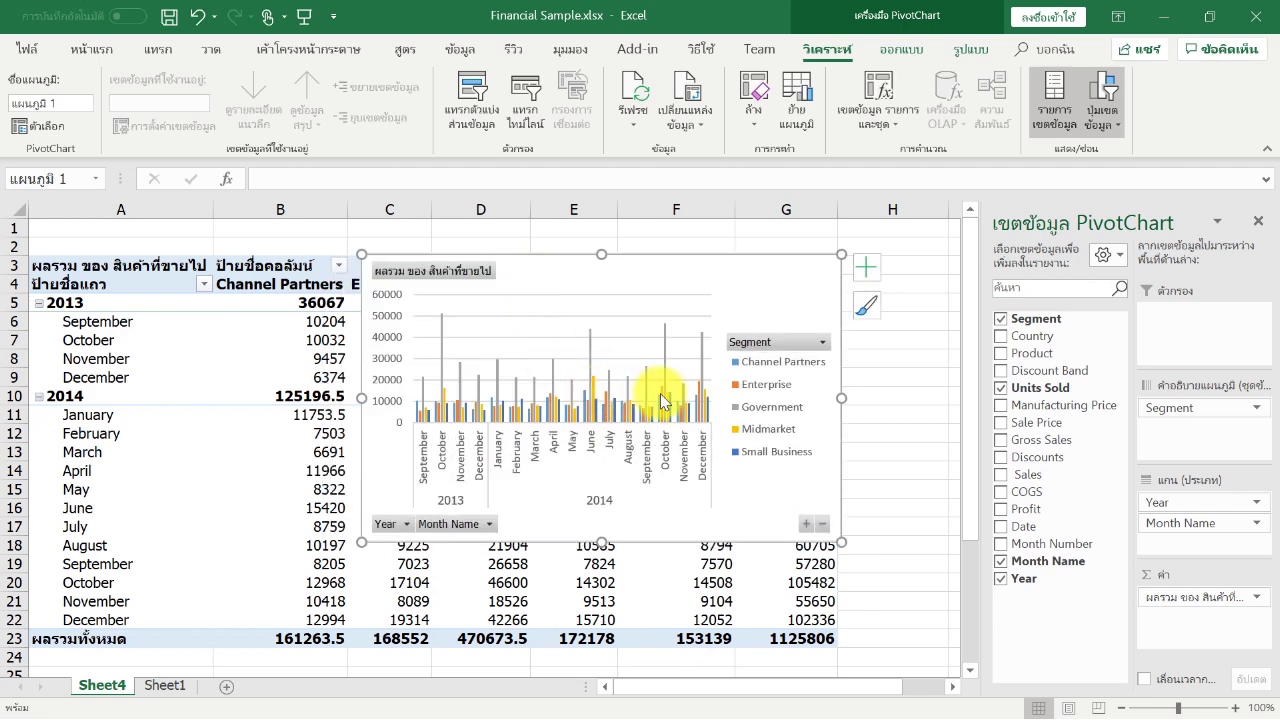
{"action": "mouse_move", "coordinate": [660, 400]}
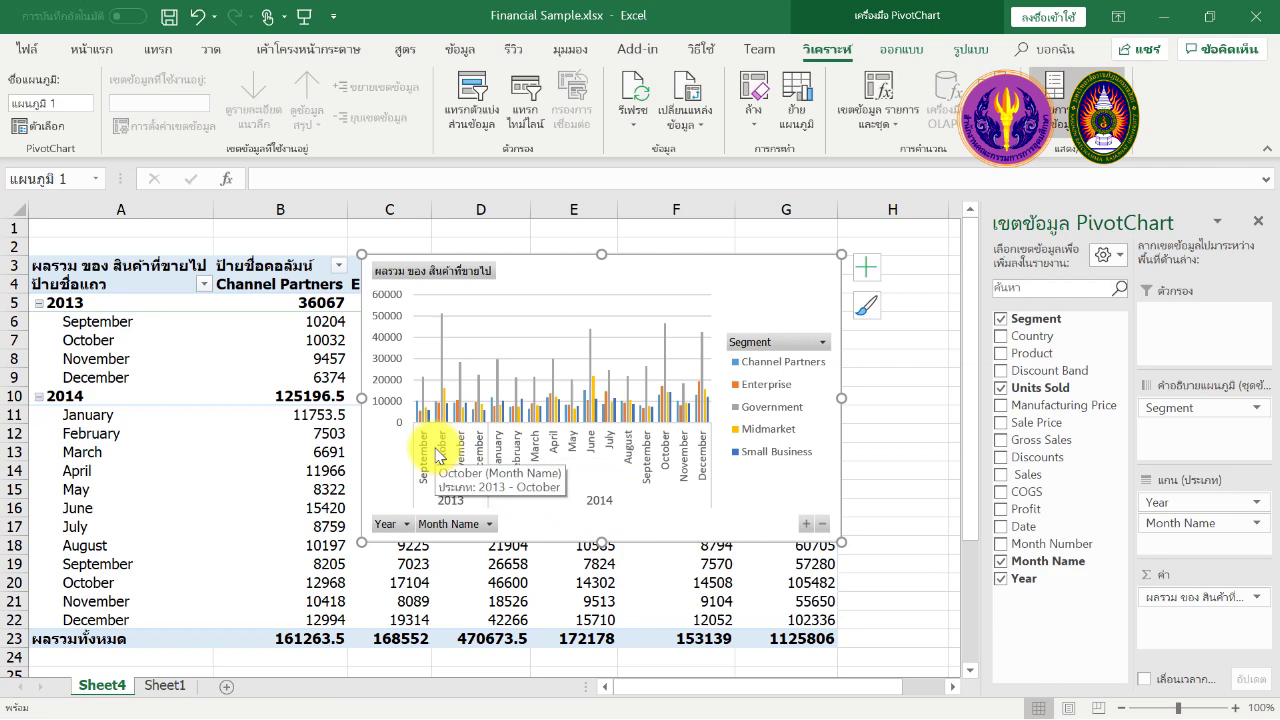
{"action": "mouse_move", "coordinate": [533, 271]}
{"action": "left_mouse_down"}
{"action": "mouse_move", "coordinate": [574, 271]}
{"action": "mouse_move", "coordinate": [543, 300]}
{"action": "mouse_move", "coordinate": [523, 296]}
{"action": "left_mouse_up"}
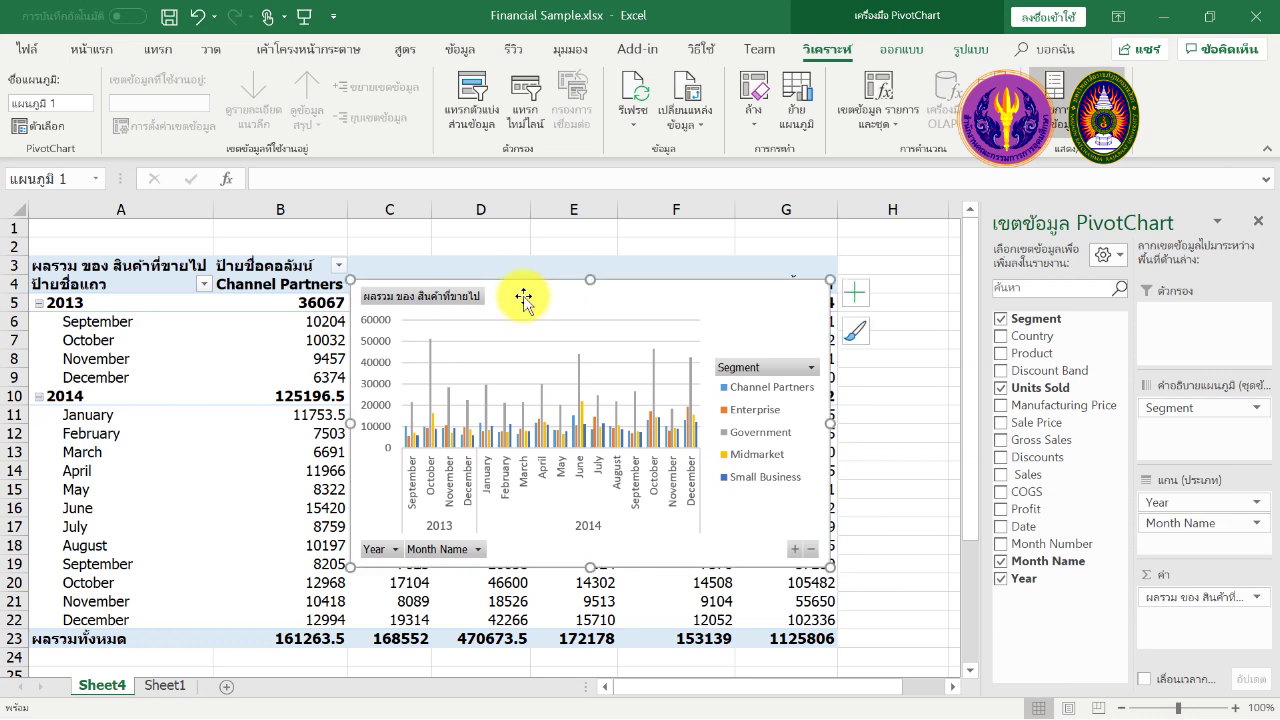